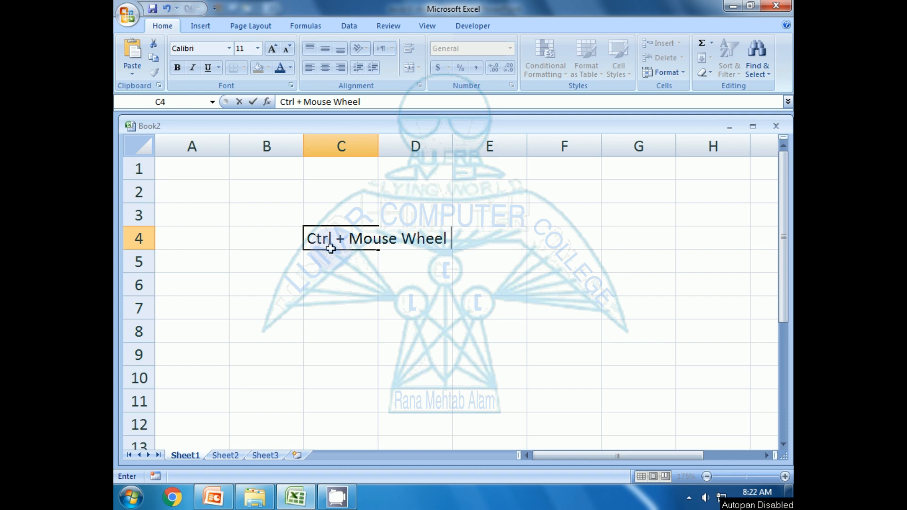
Finish the C4 note as 'Ctrl + Mouse Wheel Up Zoom In, Down Zoom out', fixing typos.
{"action": "type", "text": "Up Zoom In"}
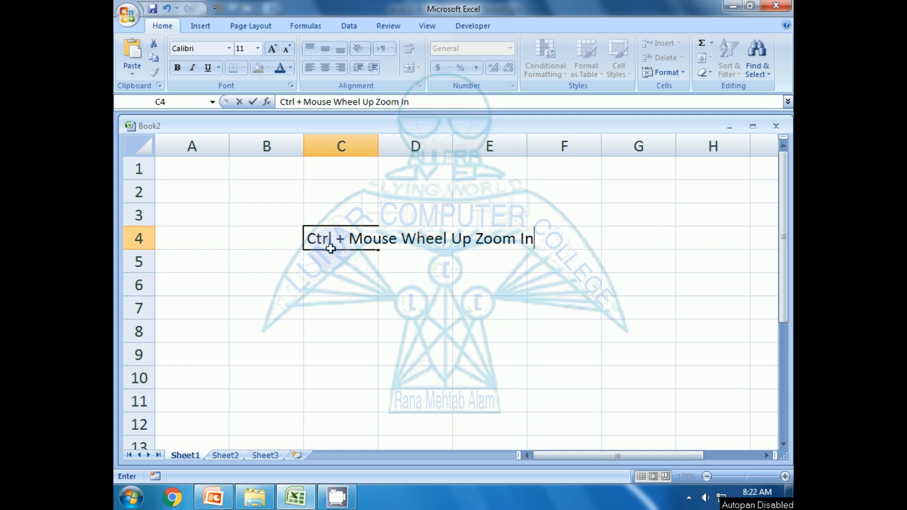
{"action": "key", "text": "BackSpace"}
{"action": "type", "text": ", Down "}
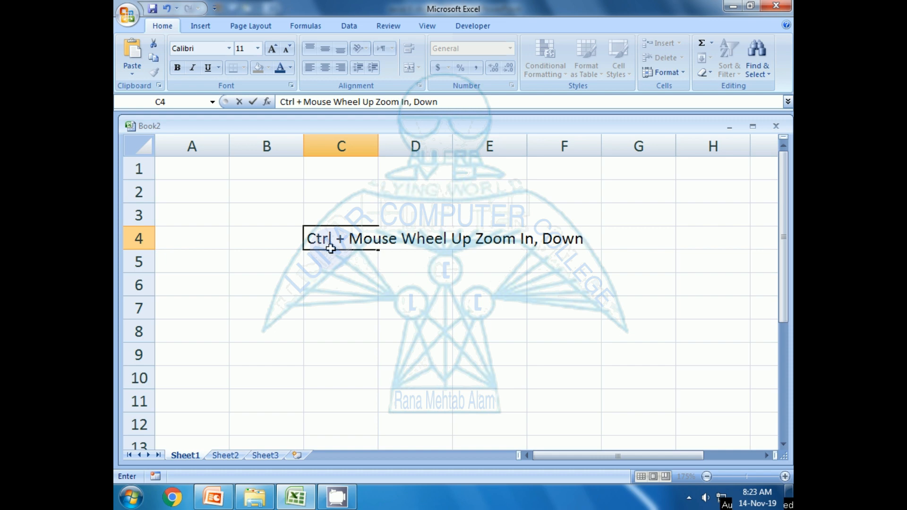
{"action": "type", "text": "Zoom"}
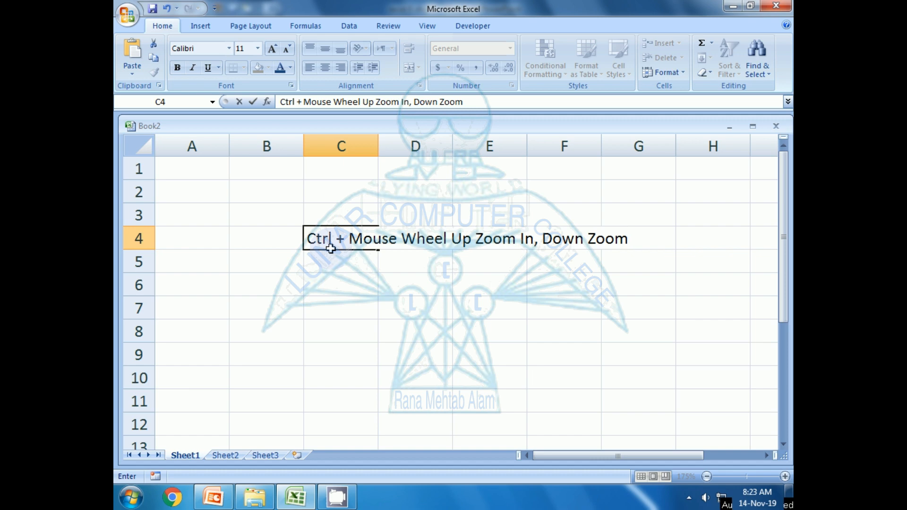
{"action": "type", "text": " ourt"}
{"action": "key", "text": "BackSpace"}
{"action": "type", "text": "t"}
{"action": "key", "text": "Return"}
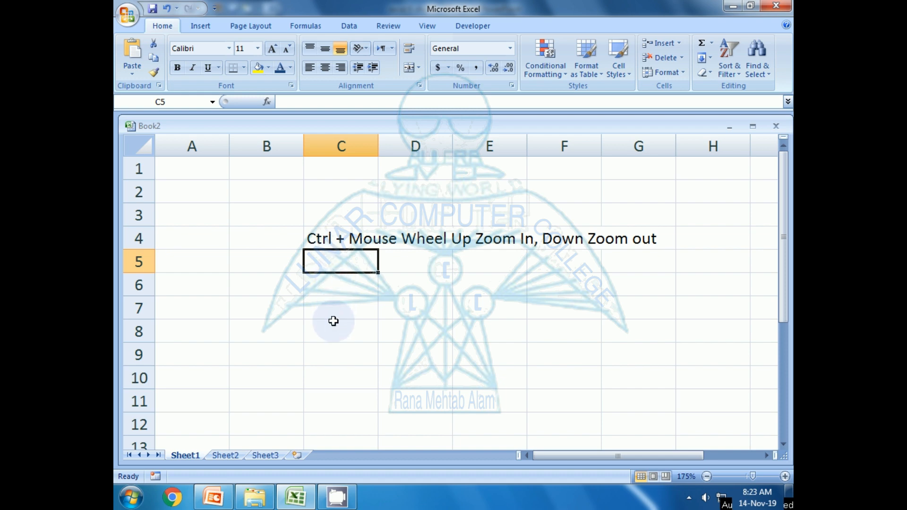
Ctrl-scroll the mouse wheel to zoom the sheet out and back in.
{"action": "scroll", "coordinate": [334, 321], "scroll_direction": "down", "scroll_amount": 2, "text": "ctrl"}
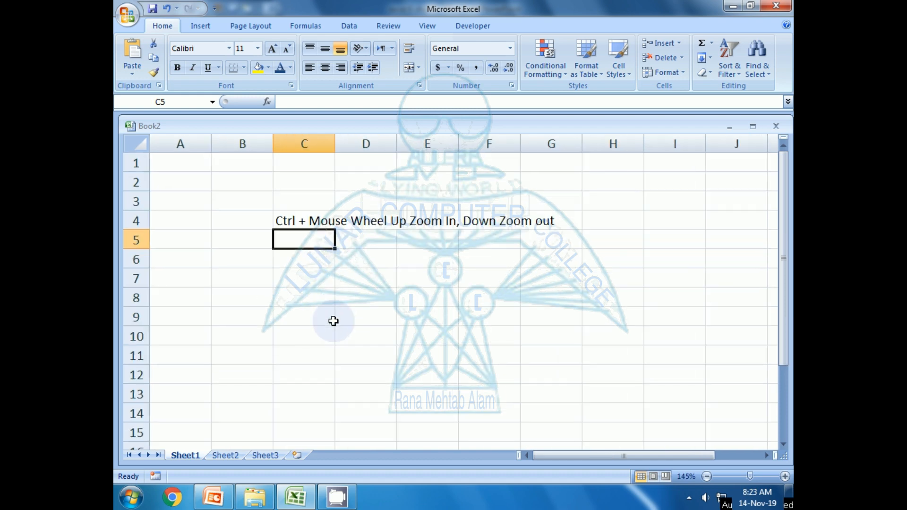
{"action": "scroll", "coordinate": [333, 321], "scroll_direction": "down", "scroll_amount": 6, "text": "ctrl"}
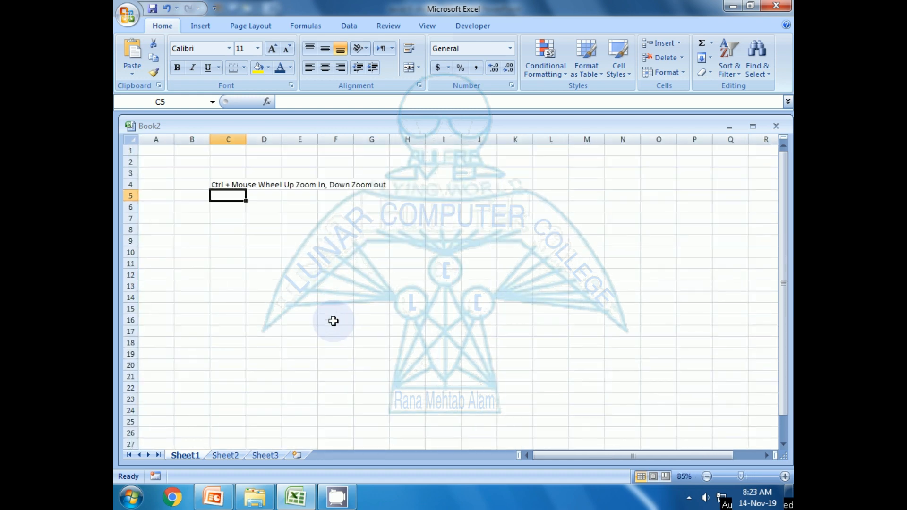
{"action": "scroll", "coordinate": [333, 321], "scroll_direction": "up", "scroll_amount": 8, "text": "ctrl"}
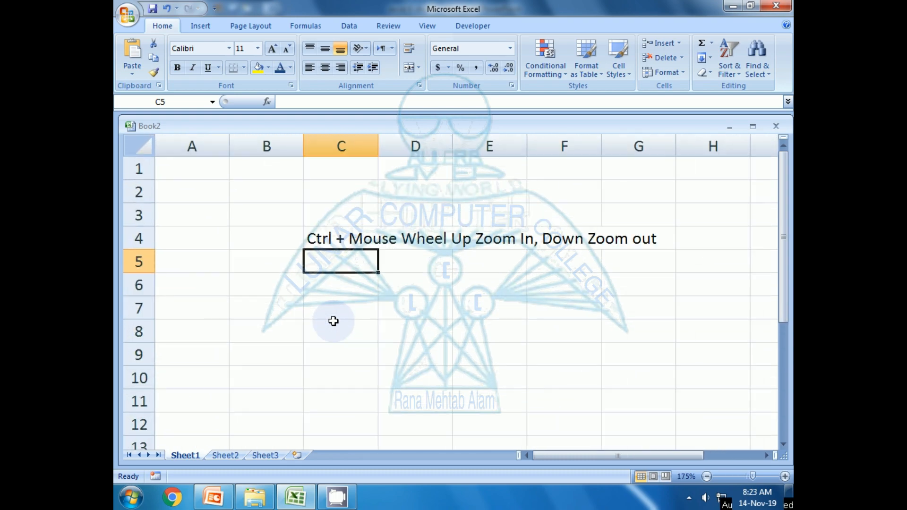
{"action": "scroll", "coordinate": [334, 321], "scroll_direction": "up", "scroll_amount": 6, "text": "ctrl"}
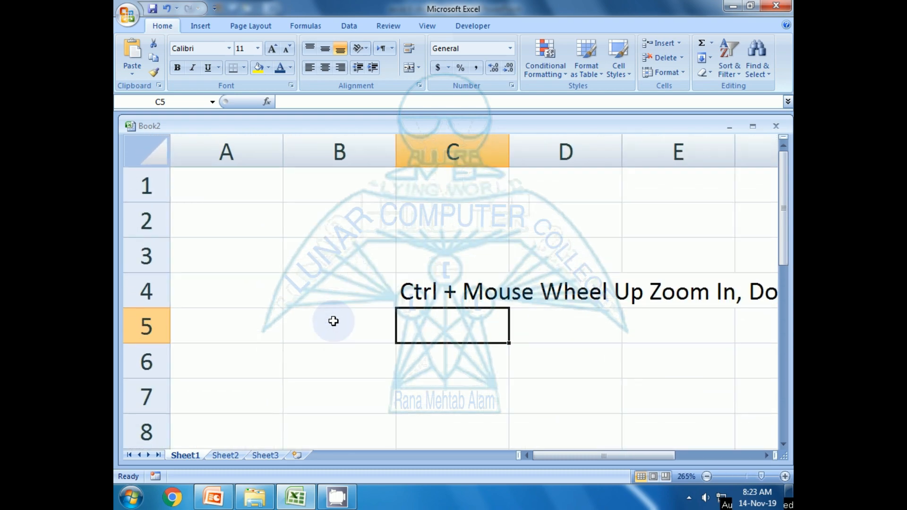
{"action": "scroll", "coordinate": [334, 321], "scroll_direction": "down", "scroll_amount": 4, "text": "ctrl"}
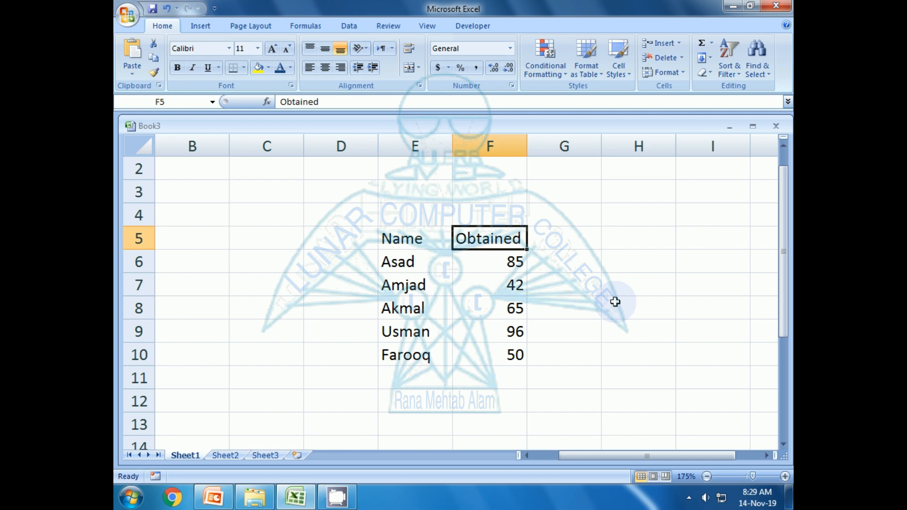
Select the Obtained header cell F5 in the marks table.
{"action": "left_click", "coordinate": [406, 242]}
{"action": "left_click", "coordinate": [472, 242]}
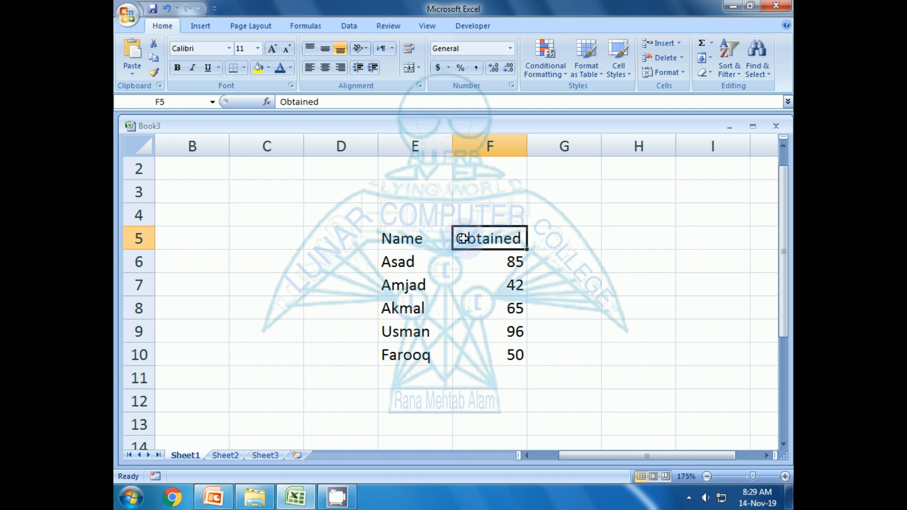
{"action": "key", "text": "Down"}
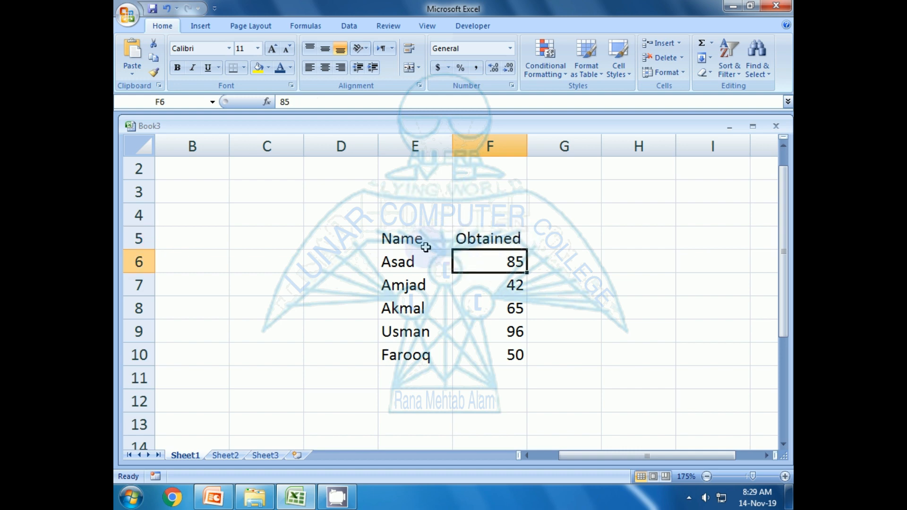
{"action": "left_click", "coordinate": [426, 247]}
{"action": "left_click", "coordinate": [472, 241]}
{"action": "key", "text": "Down"}
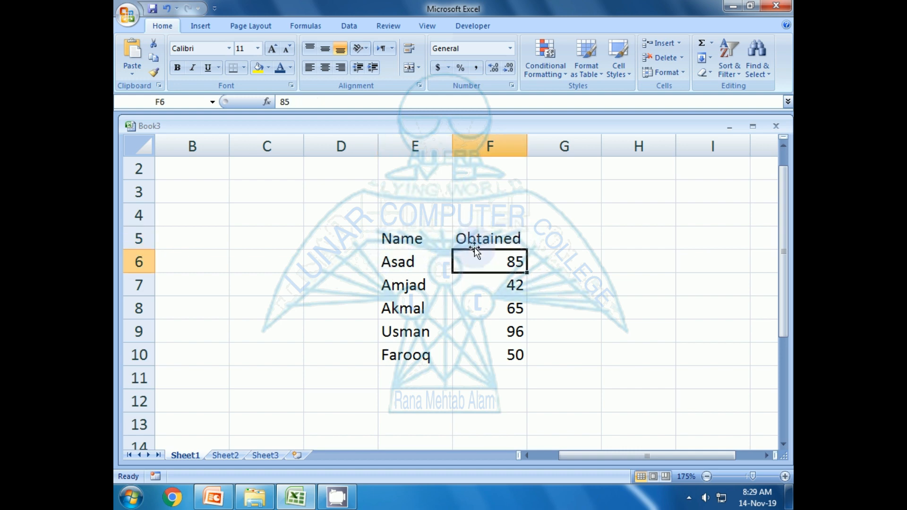
{"action": "left_click", "coordinate": [411, 241]}
{"action": "left_click", "coordinate": [494, 242]}
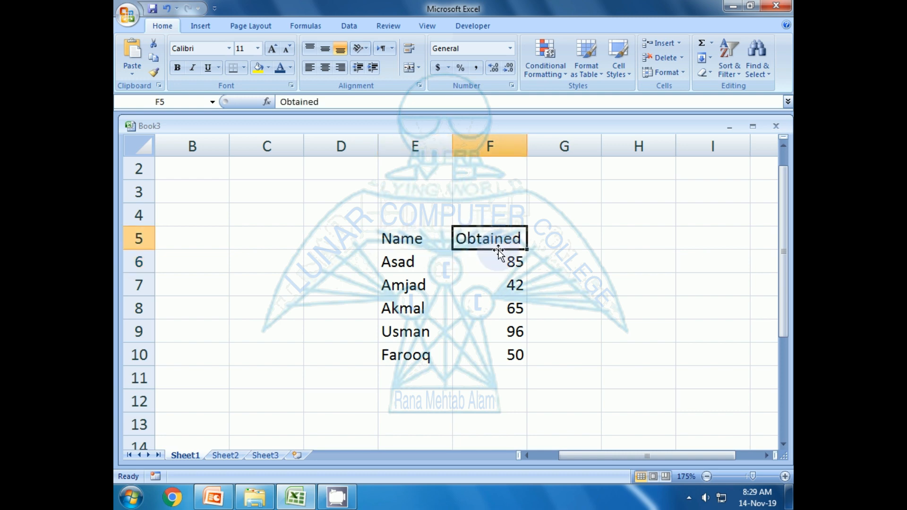
Insert an entire blank column F, shifting the Obtained marks into column G.
{"action": "key", "text": "ctrl+shift+plus"}
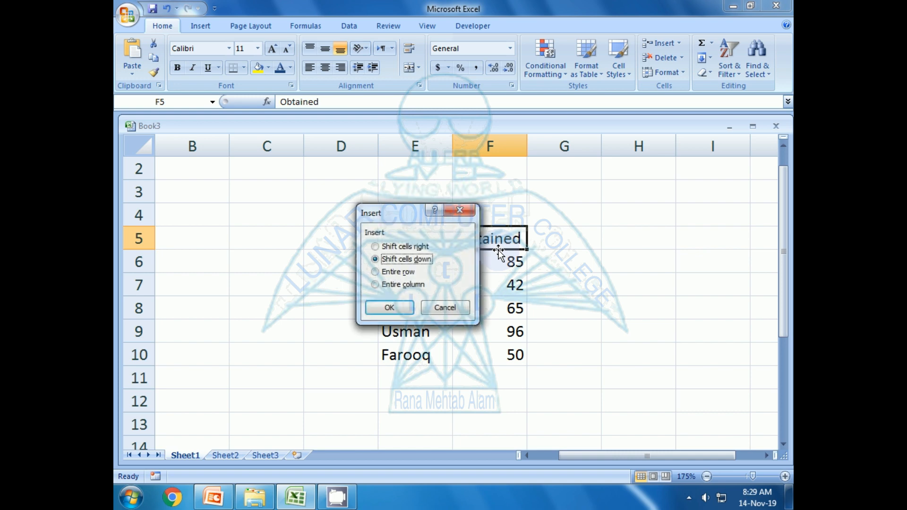
{"action": "left_click_drag", "start_coordinate": [399, 218], "coordinate": [285, 248]}
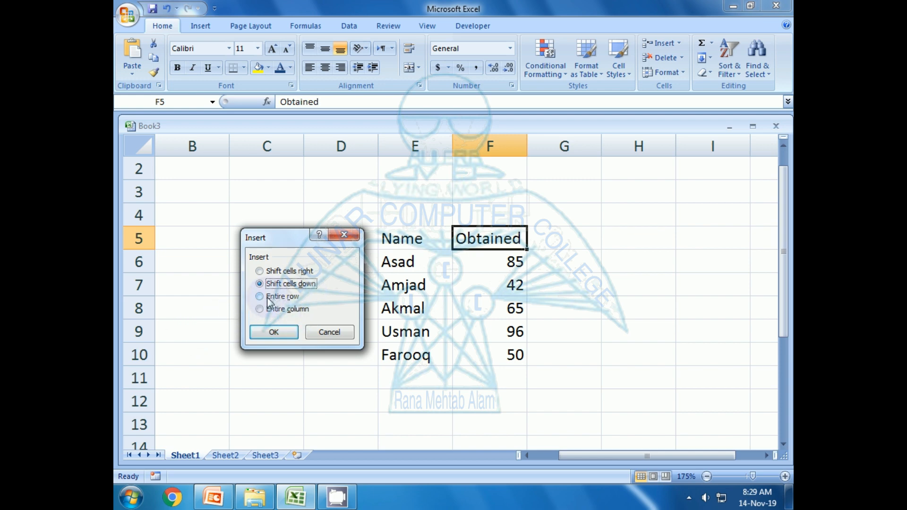
{"action": "left_click", "coordinate": [260, 309]}
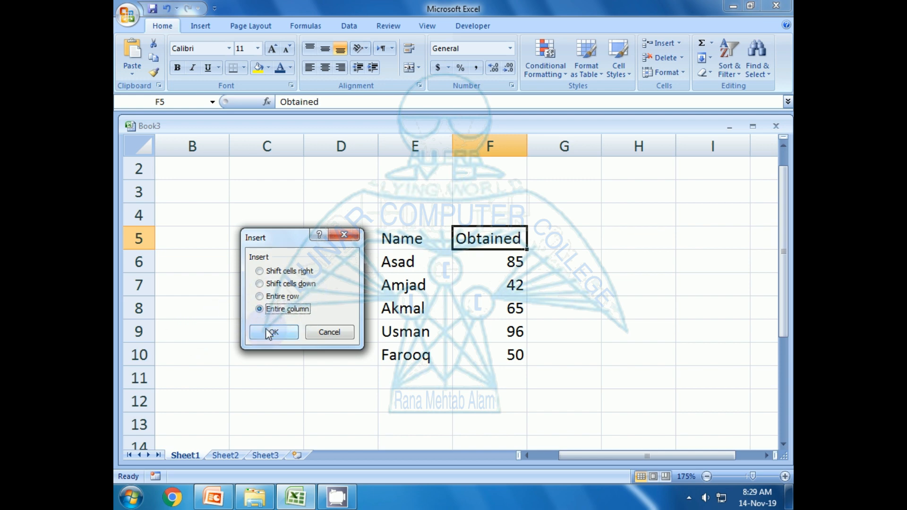
{"action": "left_click", "coordinate": [271, 332]}
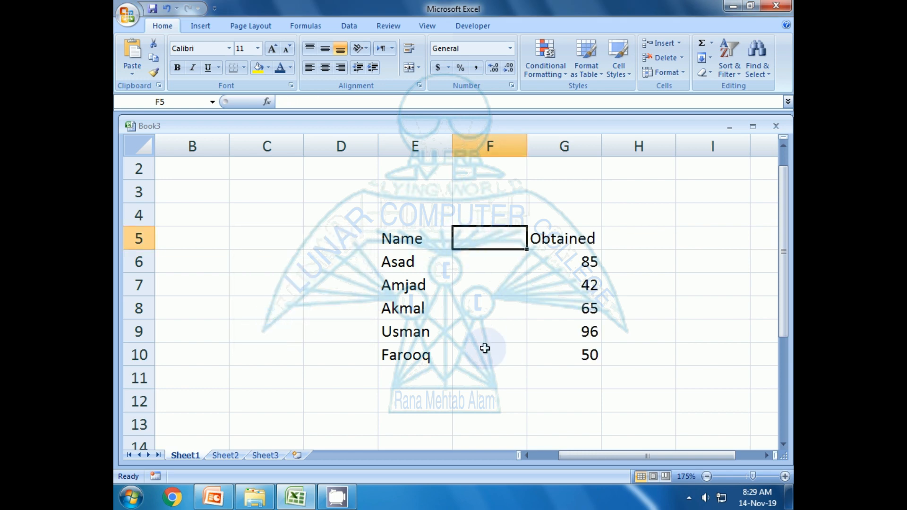
{"action": "left_click", "coordinate": [250, 263]}
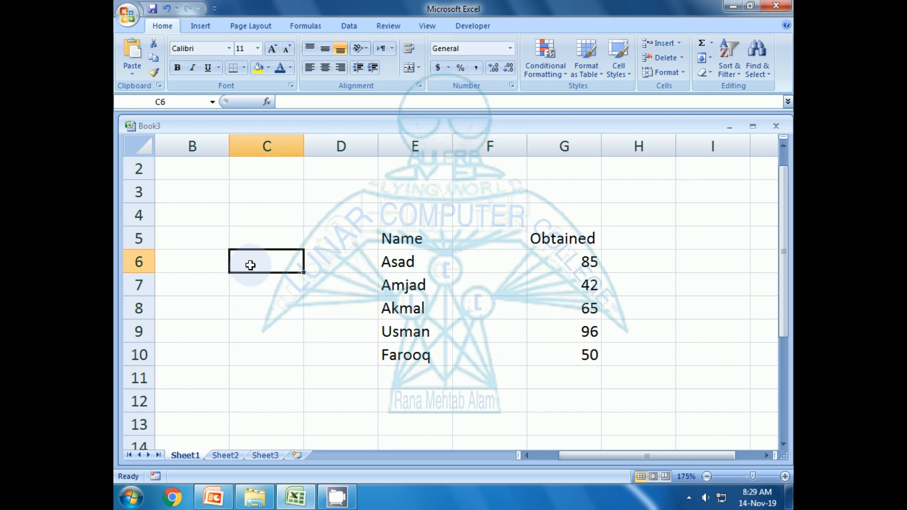
Label cell C6 'Ctrl + +' and move to cell E8 in the table.
{"action": "type", "text": "Ctr"}
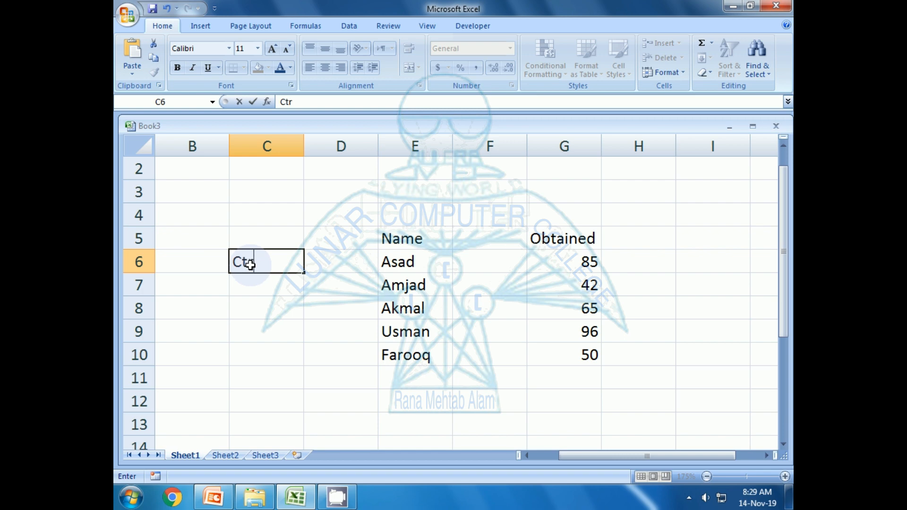
{"action": "type", "text": "l + +"}
{"action": "key", "text": "Return"}
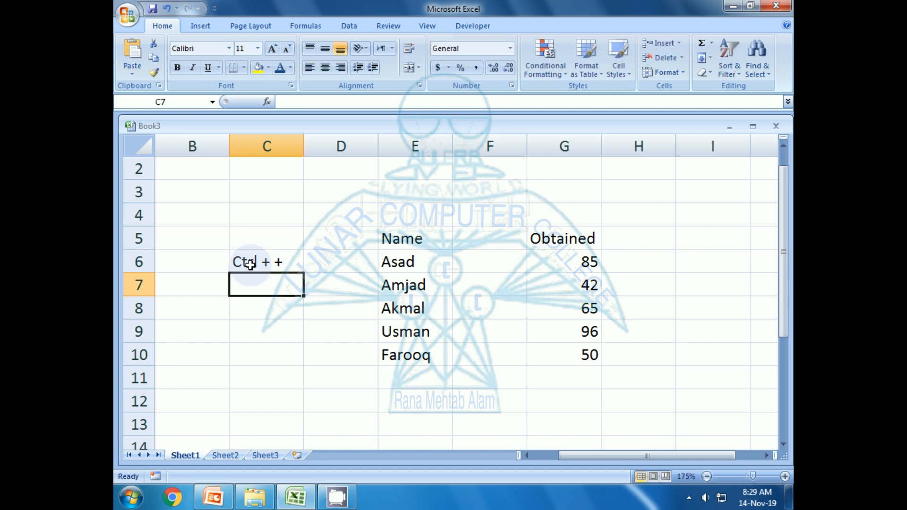
{"action": "key", "text": "Right"}
{"action": "key", "text": "Right"}
{"action": "key", "text": "Down"}
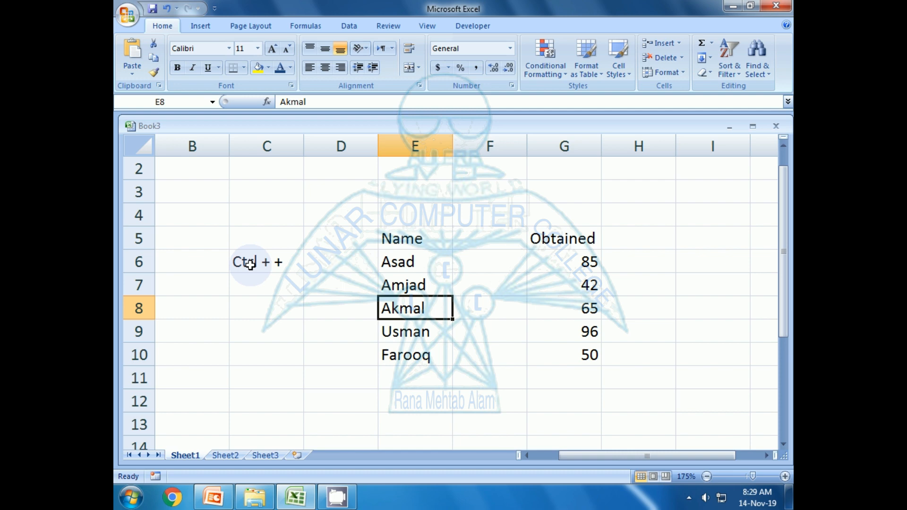
Insert an entire blank row 8 inside the marks table with Ctrl++.
{"action": "key", "text": "ctrl+plus"}
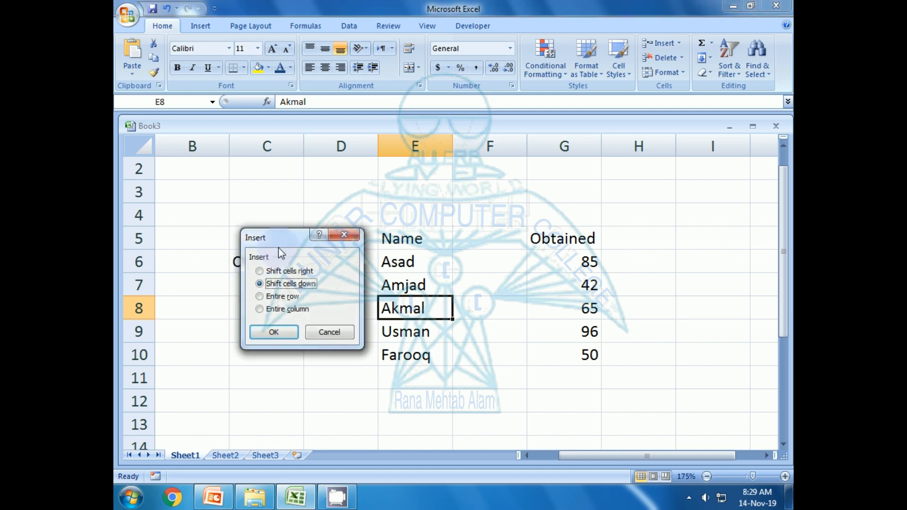
{"action": "left_click_drag", "start_coordinate": [280, 244], "coordinate": [595, 224]}
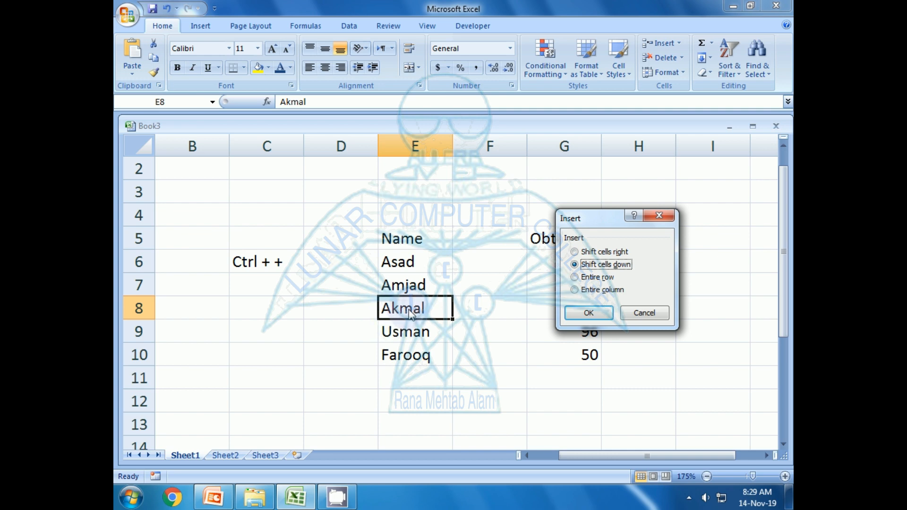
{"action": "left_click", "coordinate": [594, 277]}
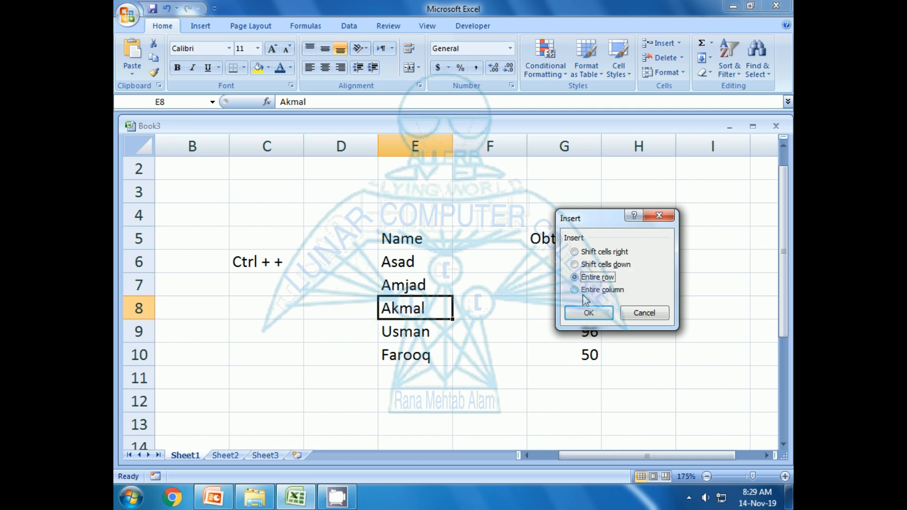
{"action": "left_click", "coordinate": [587, 312]}
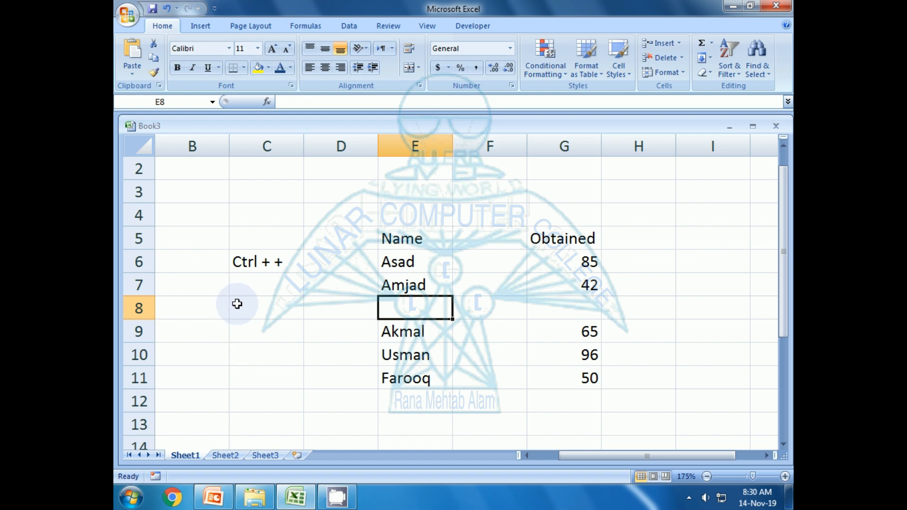
Enter the notes 'Insert Row' and 'Column' starting at C7, then select blank cell E8.
{"action": "left_click", "coordinate": [238, 286]}
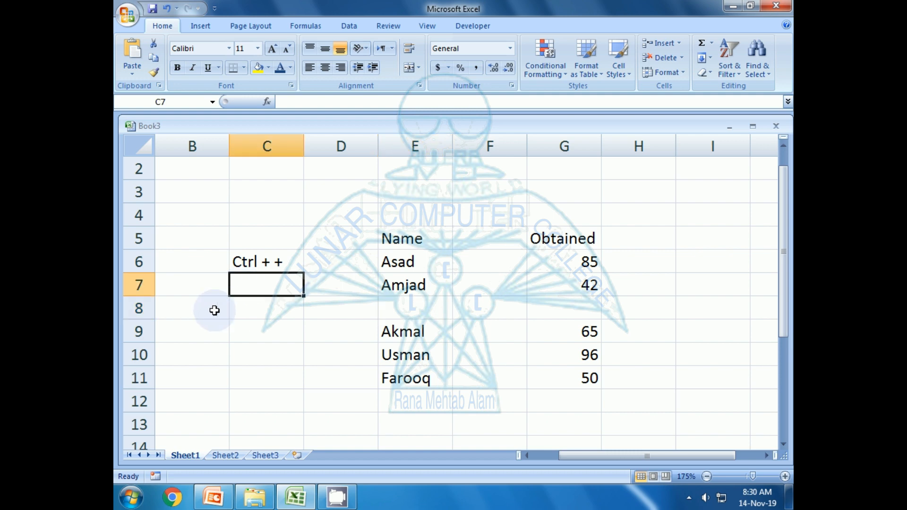
{"action": "type", "text": "Insert Row"}
{"action": "key", "text": "Return"}
{"action": "type", "text": "Column"}
{"action": "key", "text": "Return"}
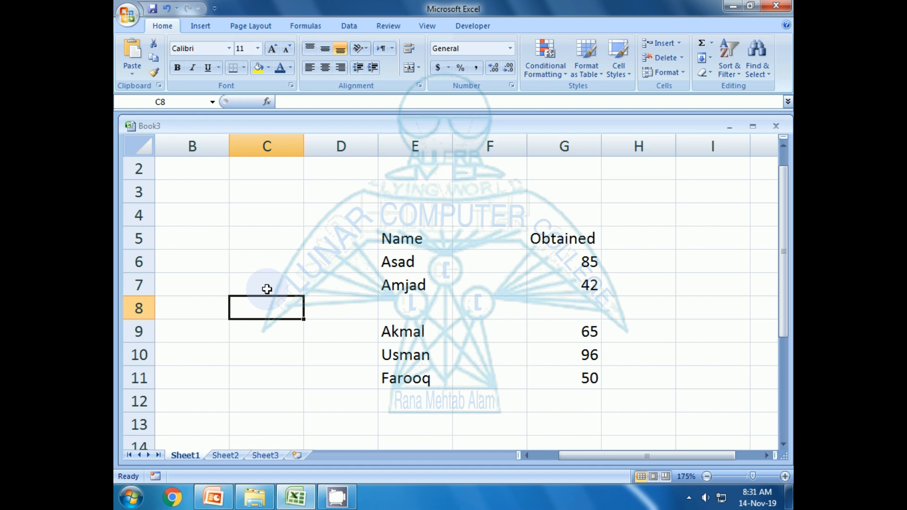
{"action": "left_click", "coordinate": [496, 239]}
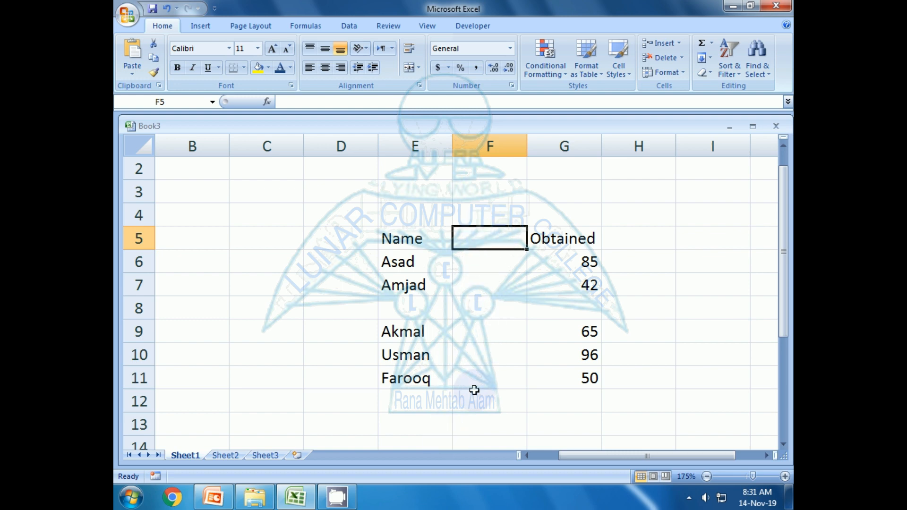
{"action": "left_click", "coordinate": [414, 304]}
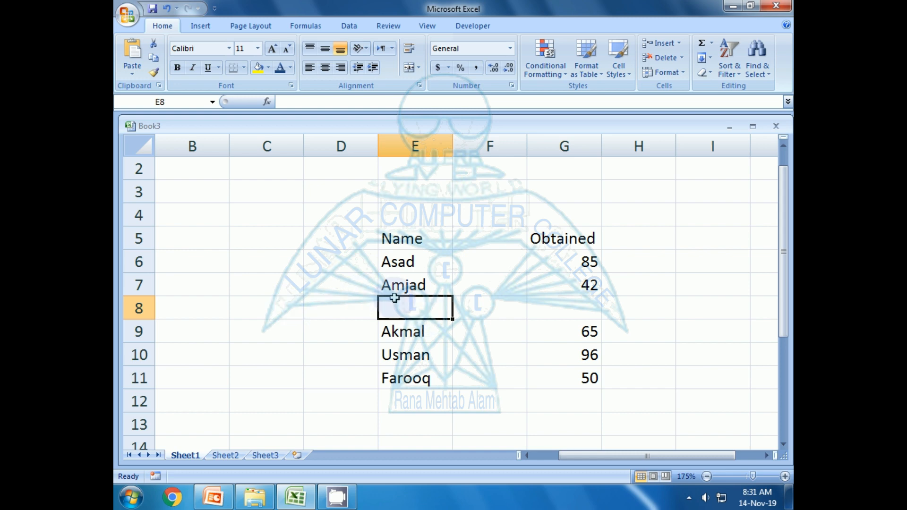
Delete the entire blank row 8 with Ctrl+- so Akmal, Usman and Farooq move up.
{"action": "key", "text": "ctrl+minus"}
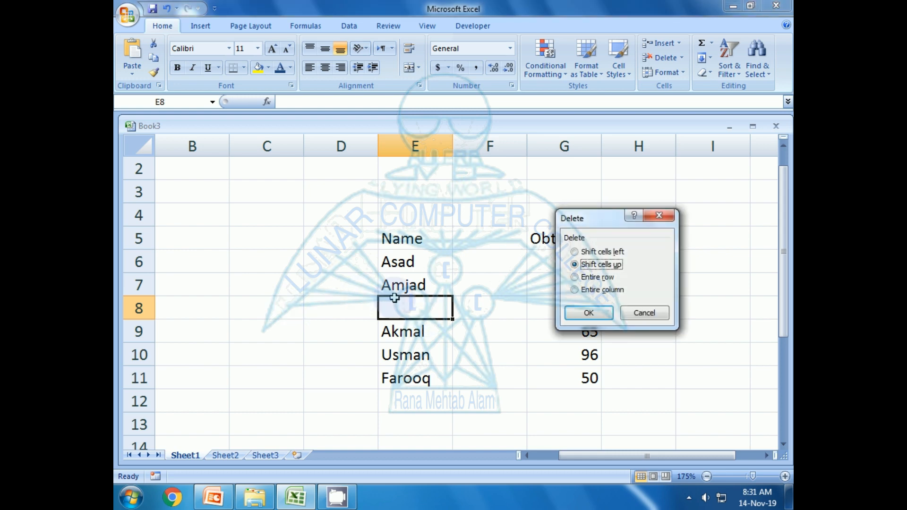
{"action": "left_click_drag", "start_coordinate": [584, 222], "coordinate": [288, 235]}
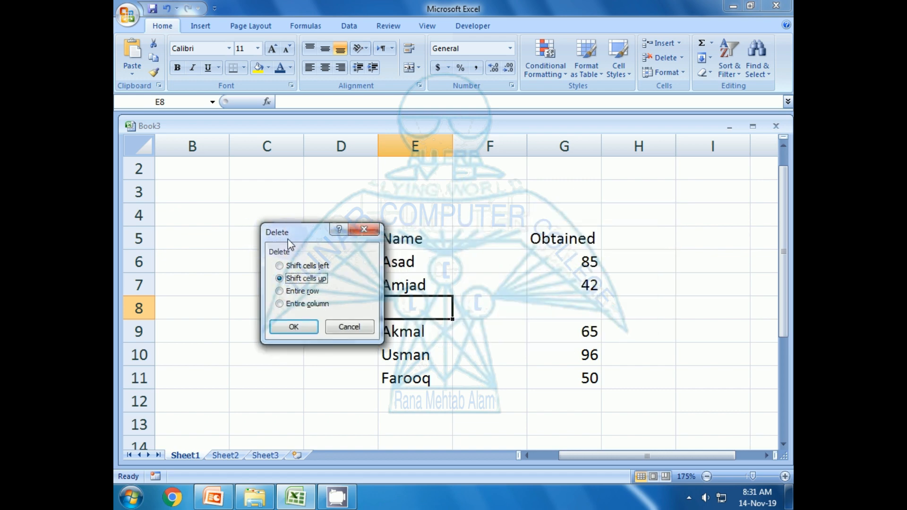
{"action": "left_click_drag", "start_coordinate": [290, 236], "coordinate": [258, 253]}
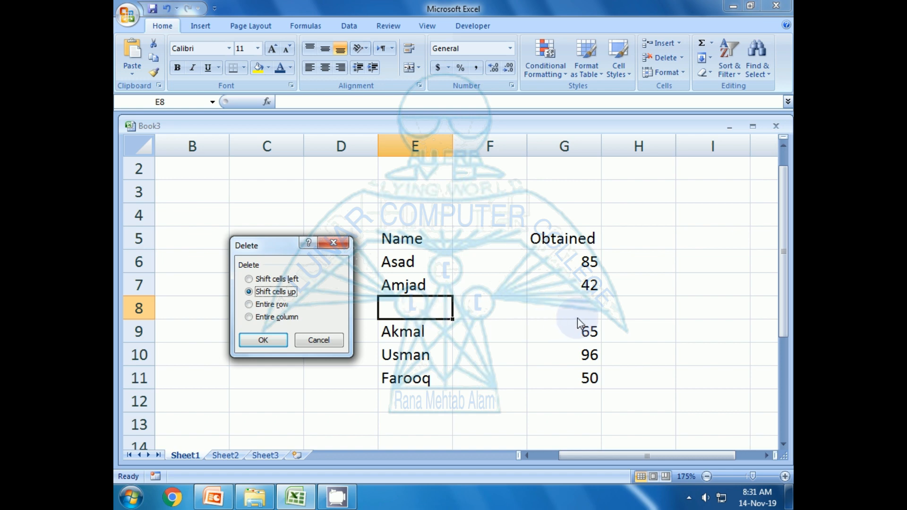
{"action": "left_click", "coordinate": [249, 304]}
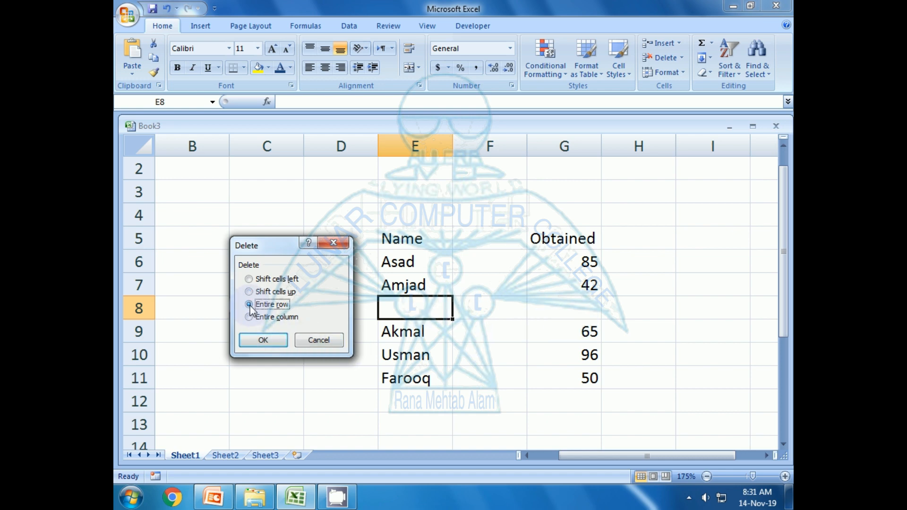
{"action": "left_click", "coordinate": [259, 341]}
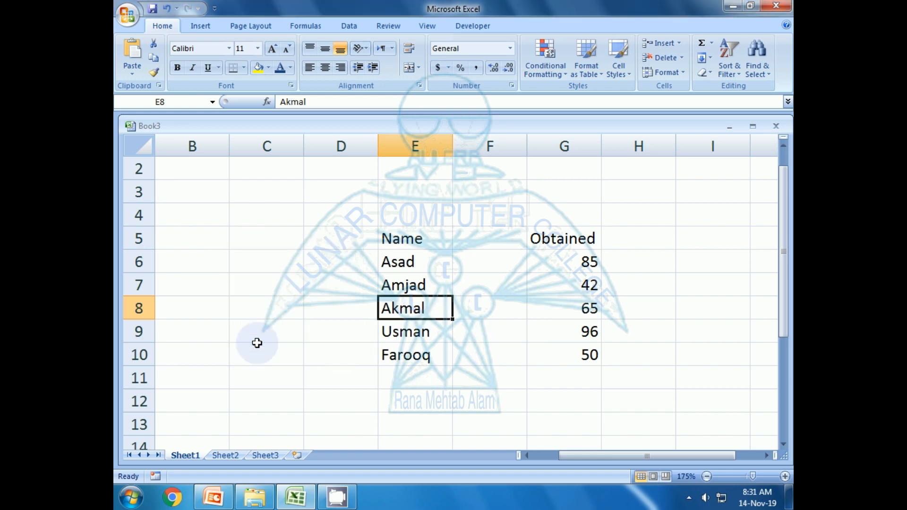
{"action": "left_click", "coordinate": [248, 239]}
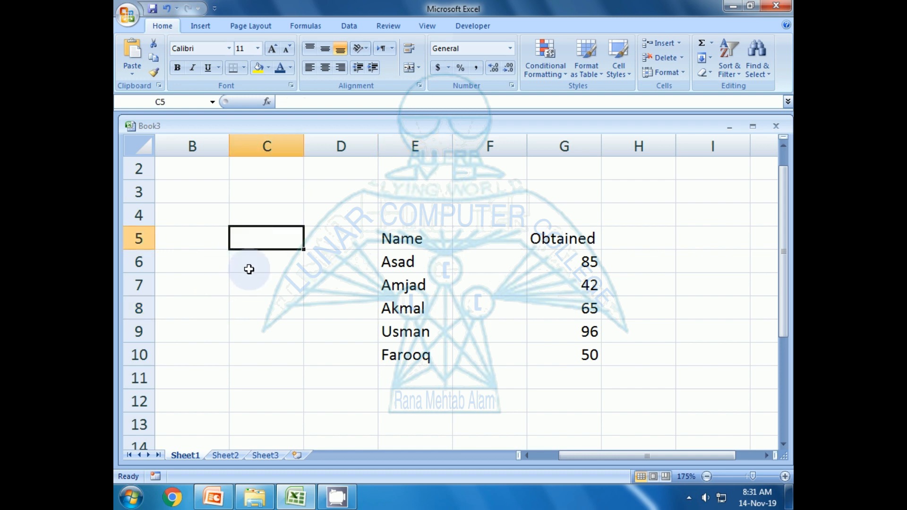
Enter 'Ctrl + -' in C5 and 'Delete' in C6, correcting typos.
{"action": "type", "text": "Cter"}
{"action": "key", "text": "BackSpace"}
{"action": "key", "text": "BackSpace"}
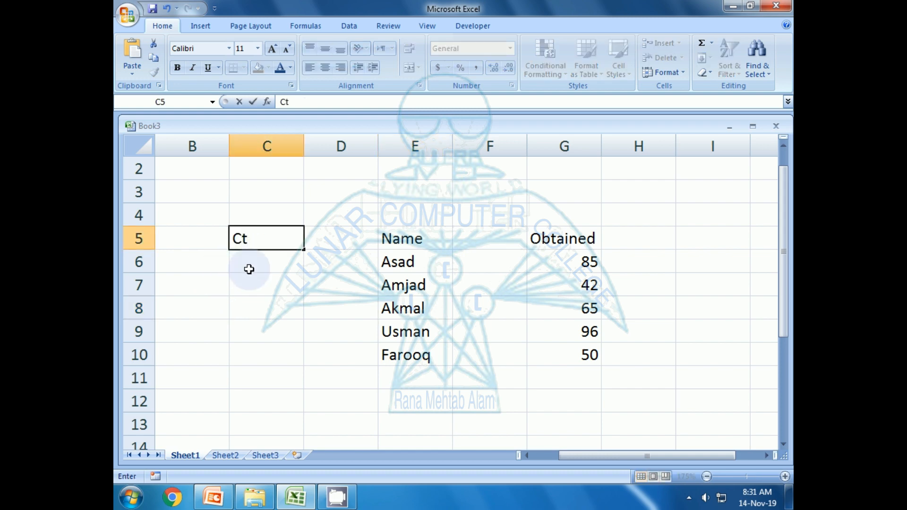
{"action": "type", "text": "rl + -"}
{"action": "key", "text": "Return"}
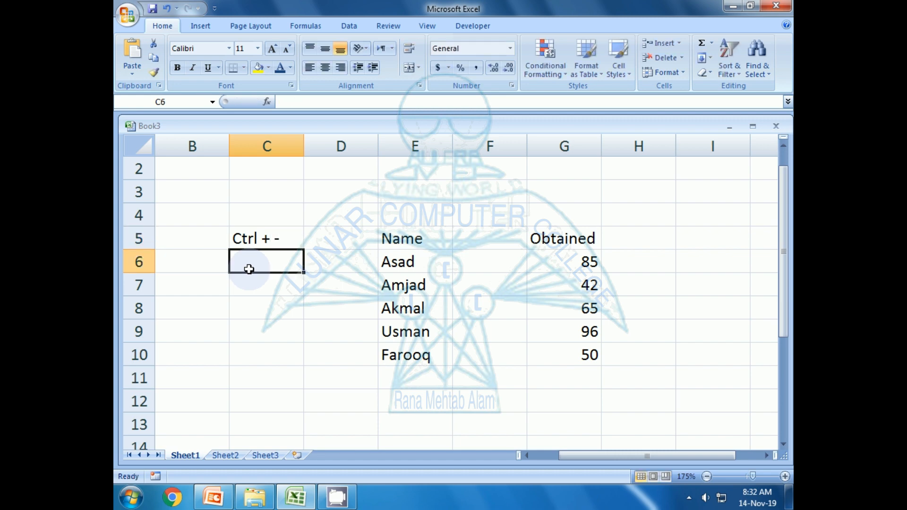
{"action": "type", "text": "Dele"}
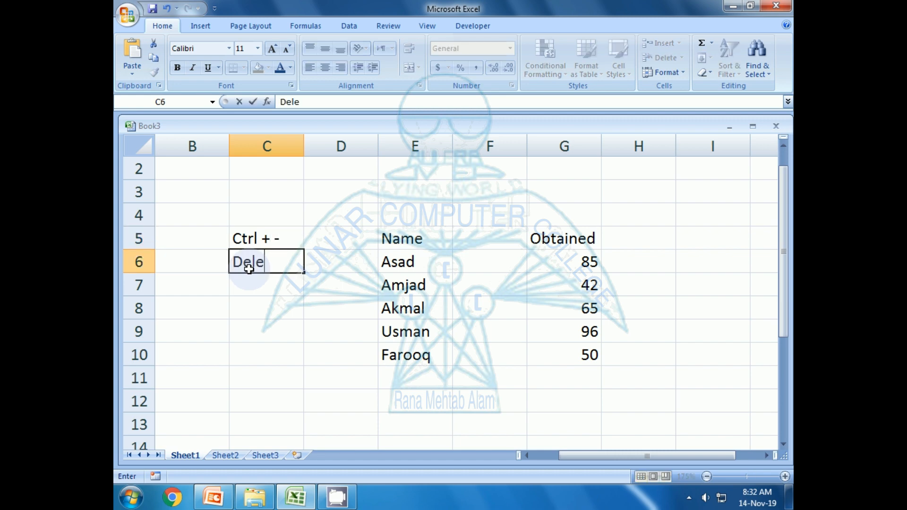
{"action": "type", "text": "ted"}
{"action": "key", "text": "BackSpace"}
{"action": "key", "text": "BackSpace"}
{"action": "type", "text": "e"}
{"action": "key", "text": "Return"}
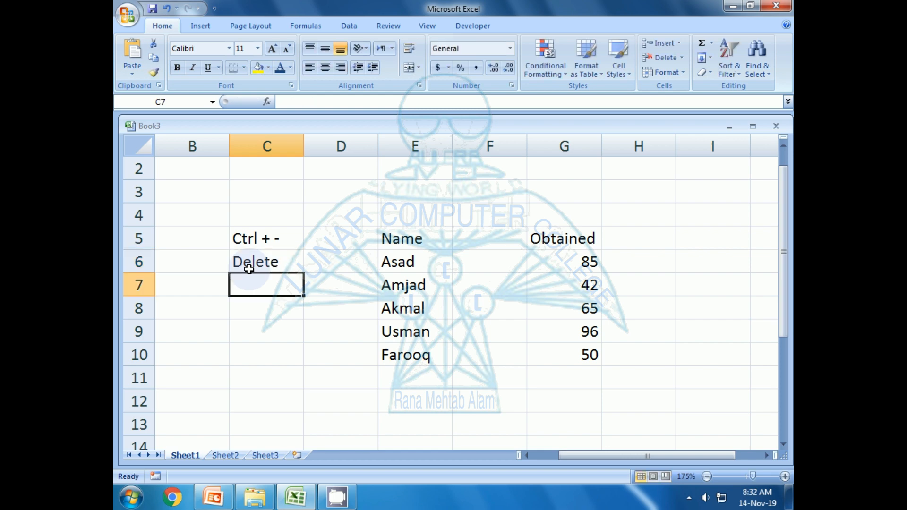
Add 'Row' in C7 and 'Column' in C8, completing the unfinished word.
{"action": "type", "text": "Row"}
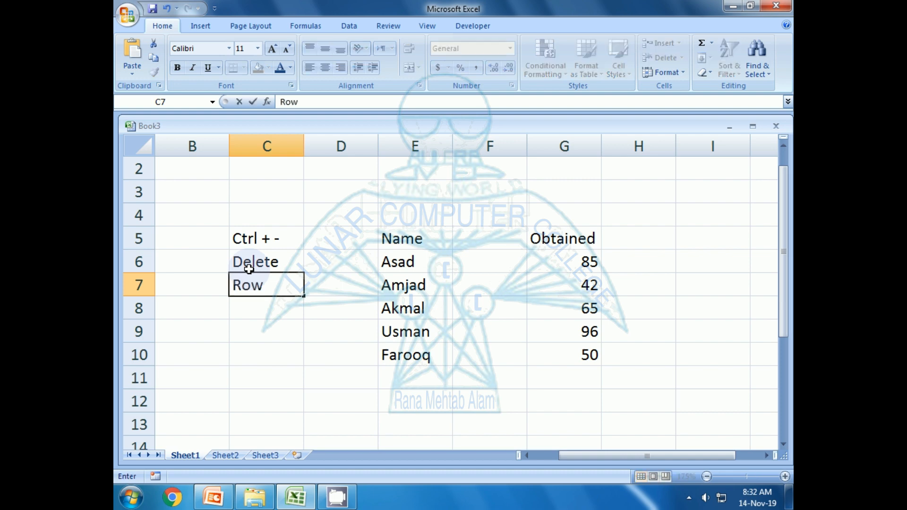
{"action": "key", "text": "Return"}
{"action": "type", "text": "Co"}
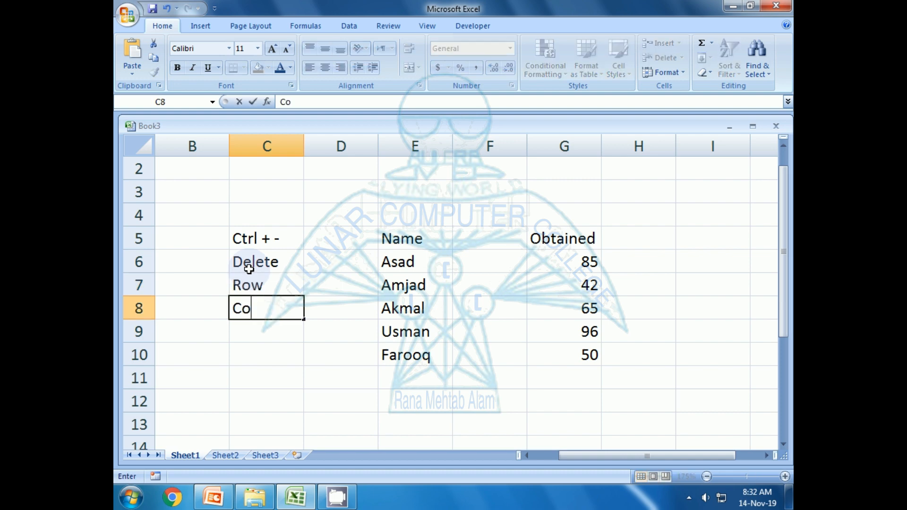
{"action": "type", "text": "lum"}
{"action": "key", "text": "Return"}
{"action": "type", "text": "\\"}
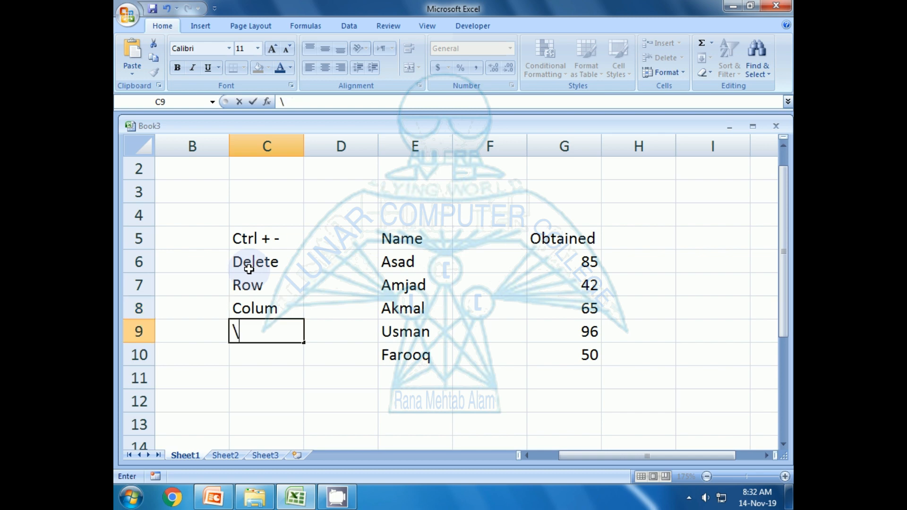
{"action": "key", "text": "BackSpace"}
{"action": "key", "text": "Up"}
{"action": "key", "text": "F2"}
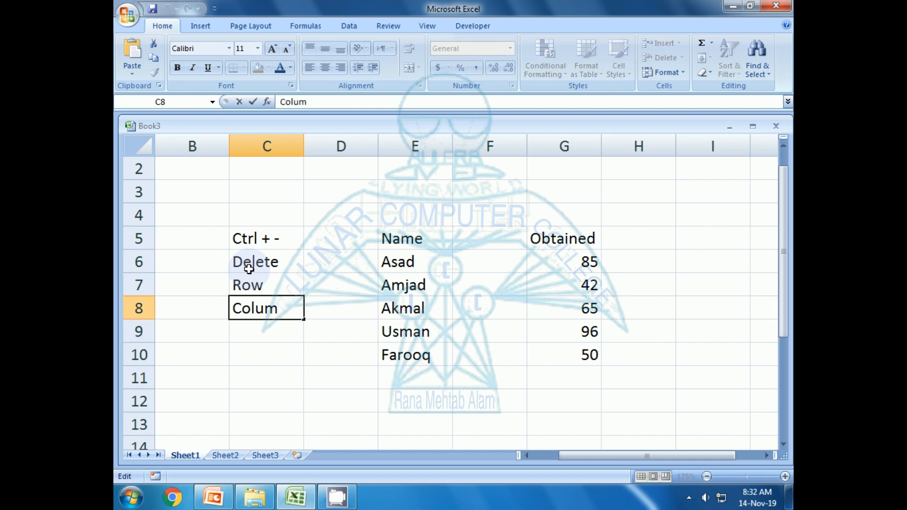
{"action": "type", "text": "n"}
{"action": "key", "text": "Return"}
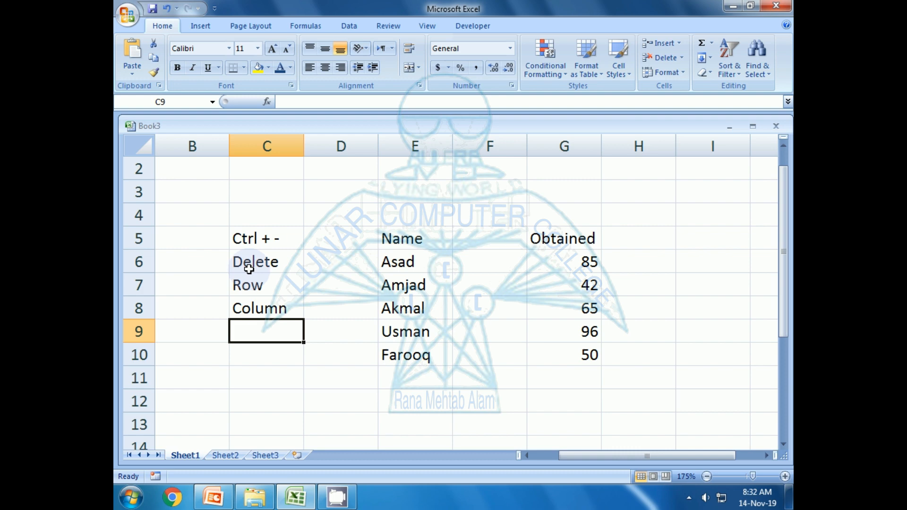
{"action": "key", "text": "Right"}
{"action": "key", "text": "Right"}
{"action": "key", "text": "Right"}
{"action": "key", "text": "Up"}
{"action": "key", "text": "Up"}
{"action": "key", "text": "Up"}
{"action": "key", "text": "Up"}
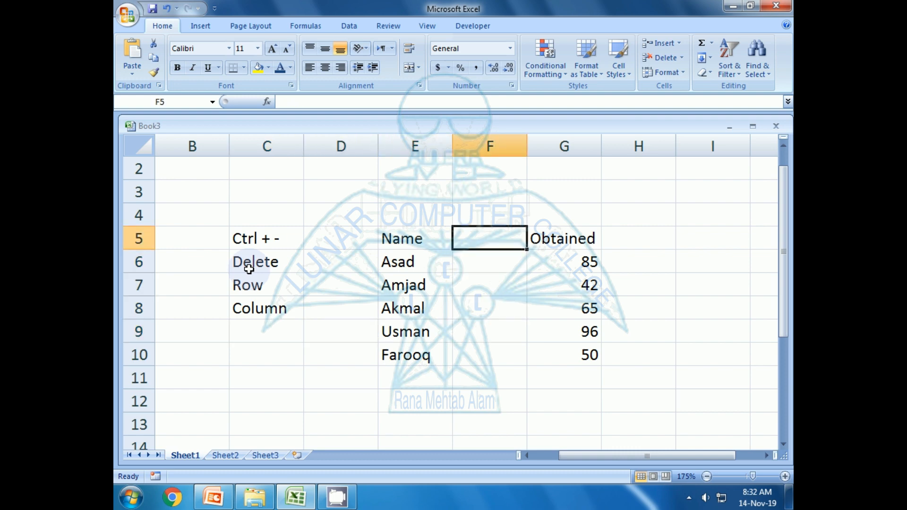
Delete the entire empty column F with Ctrl+-.
{"action": "key", "text": "ctrl+minus"}
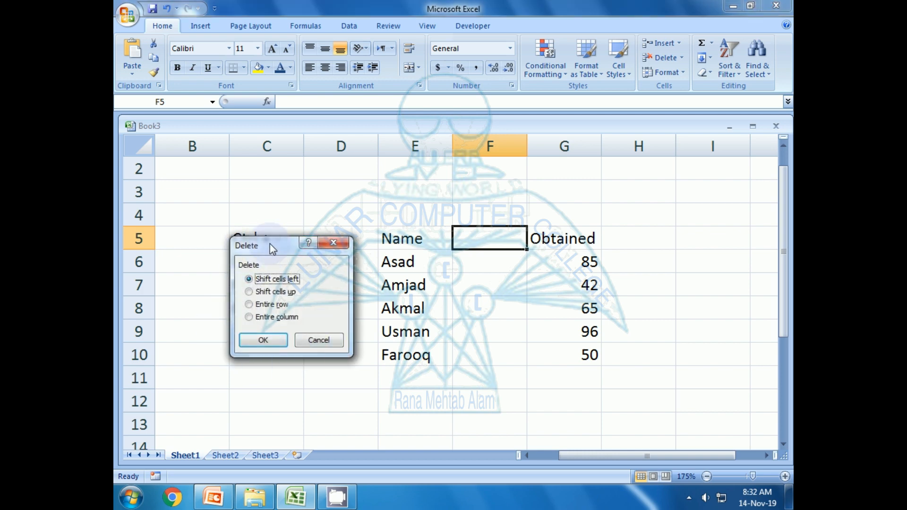
{"action": "left_click", "coordinate": [263, 318]}
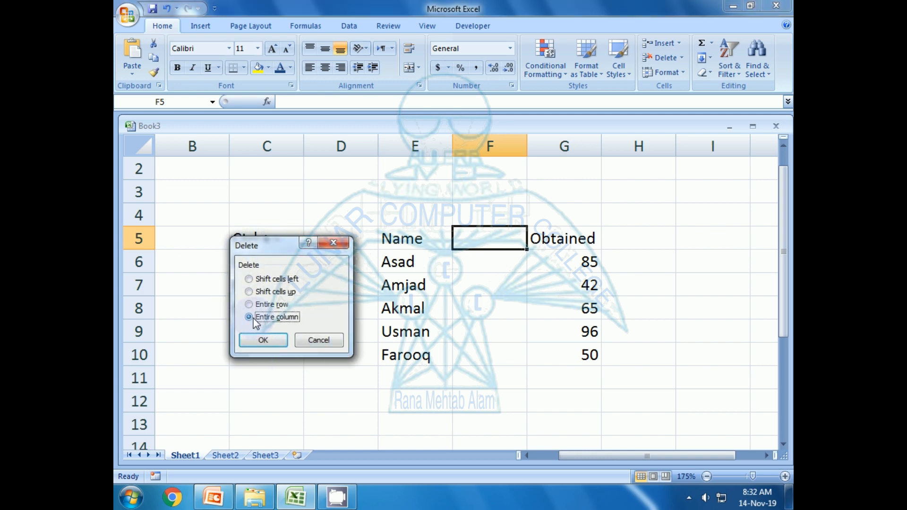
{"action": "left_click", "coordinate": [256, 343]}
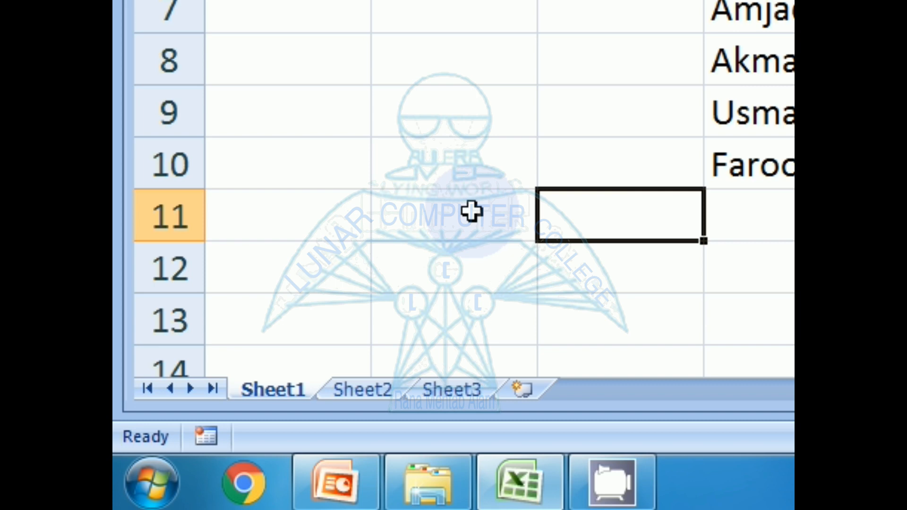
Insert a new worksheet with Shift+F11 and label Sheet1's C5 'Shift + F11'.
{"action": "key", "text": "shift+F11"}
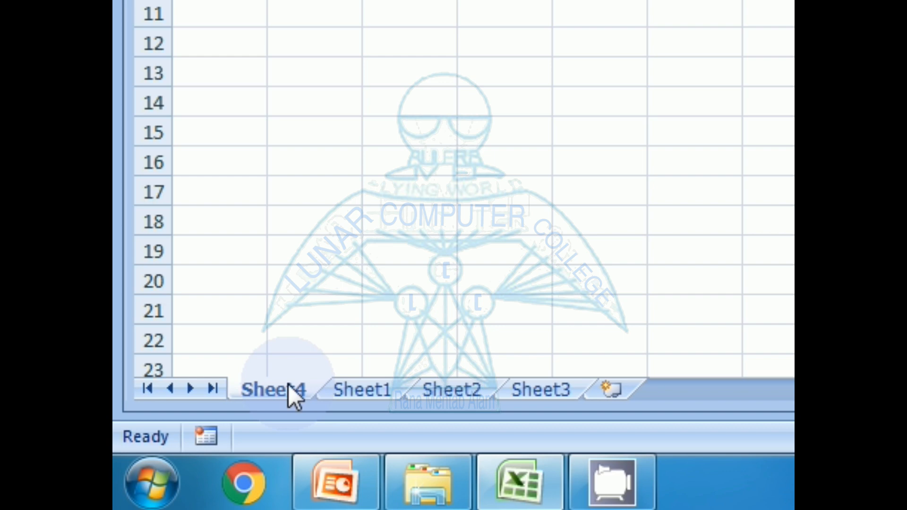
{"action": "left_click", "coordinate": [363, 390]}
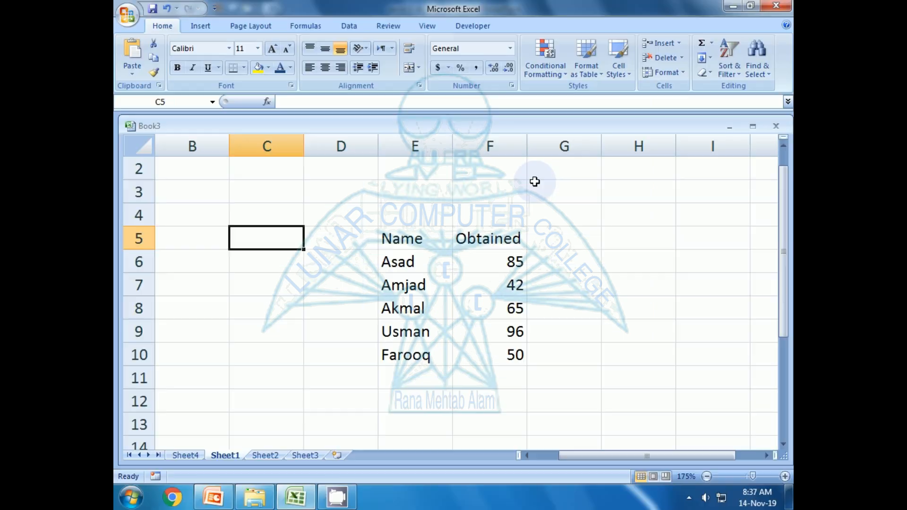
{"action": "type", "text": "Shift"}
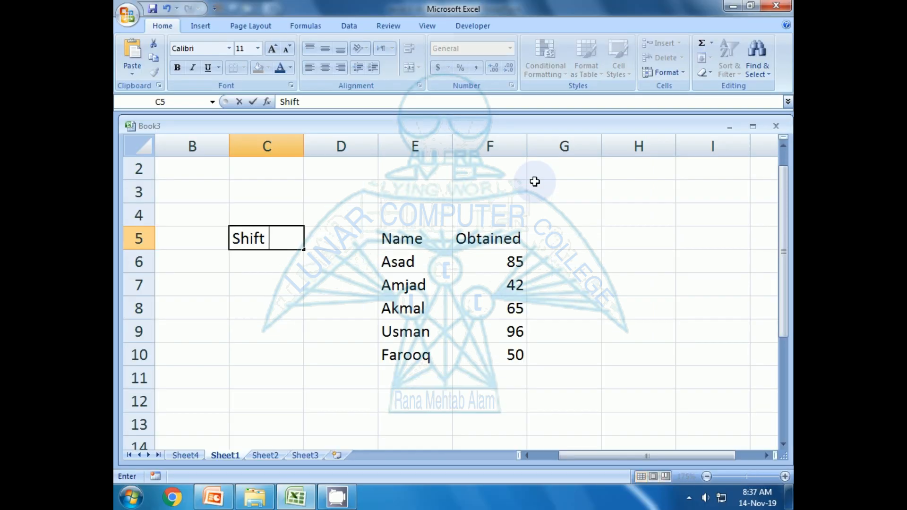
{"action": "type", "text": " + F11"}
{"action": "key", "text": "Return"}
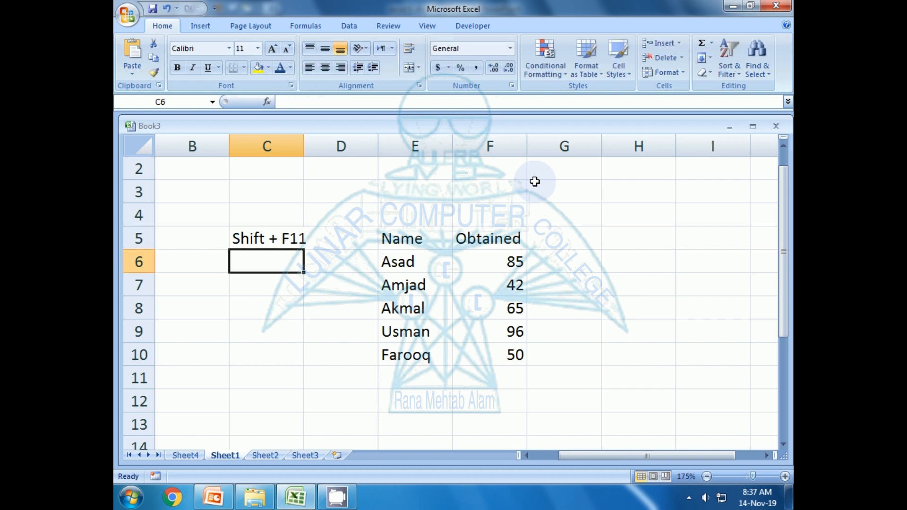
Label C6 'Insert Sheet' and add another worksheet with Shift+F11.
{"action": "type", "text": "Insert "}
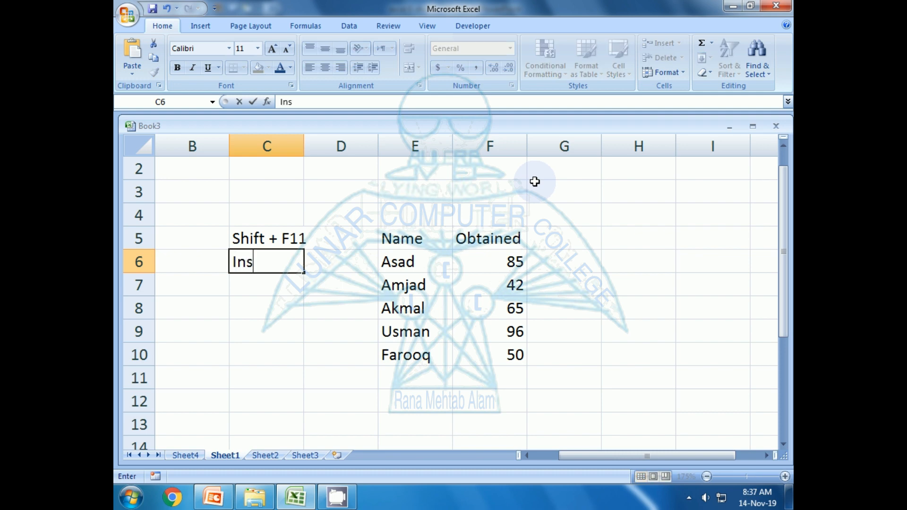
{"action": "type", "text": "Sheet"}
{"action": "key", "text": "Return"}
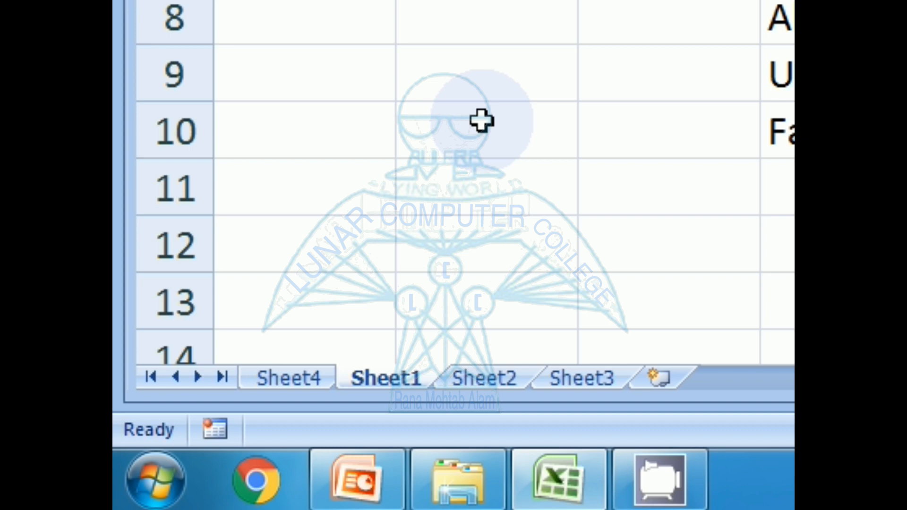
{"action": "key", "text": "shift+F11"}
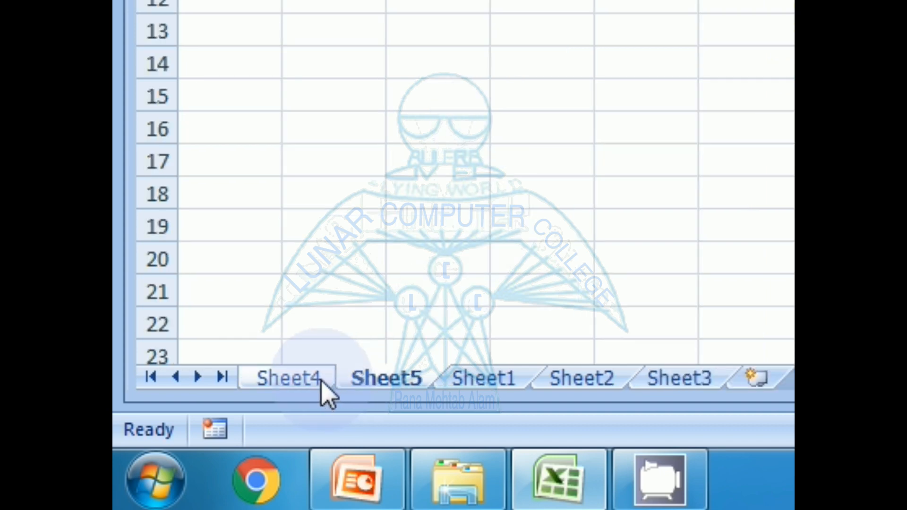
Return to Sheet1 and enter the first part of the person's name in D5.
{"action": "left_click", "coordinate": [461, 378]}
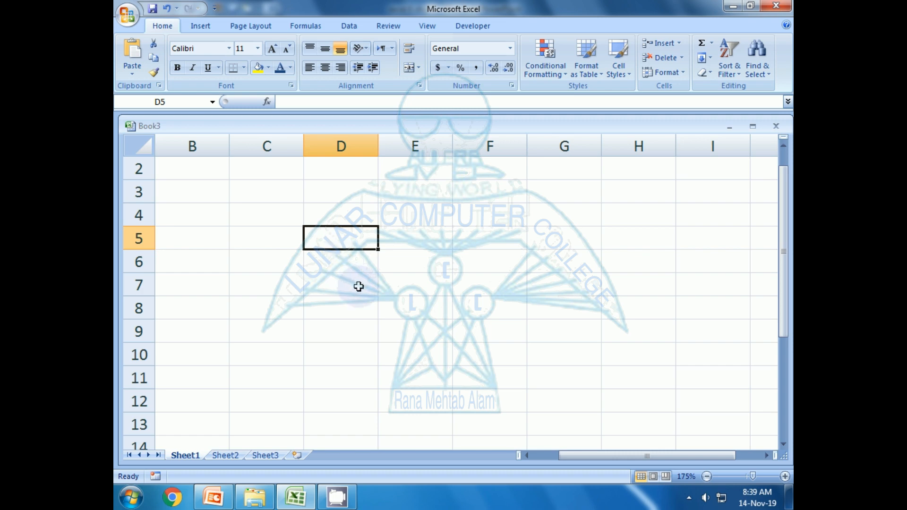
{"action": "left_click", "coordinate": [354, 261]}
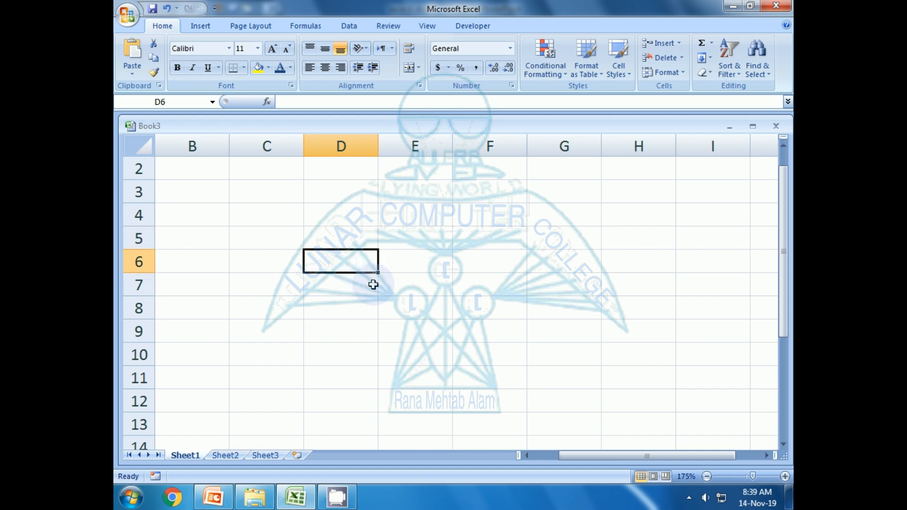
{"action": "key", "text": "Up"}
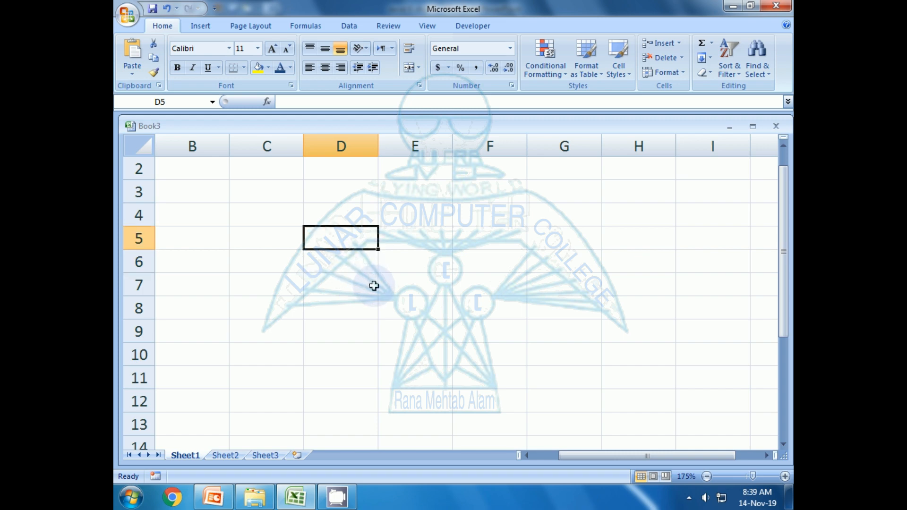
{"action": "type", "text": "Rana"}
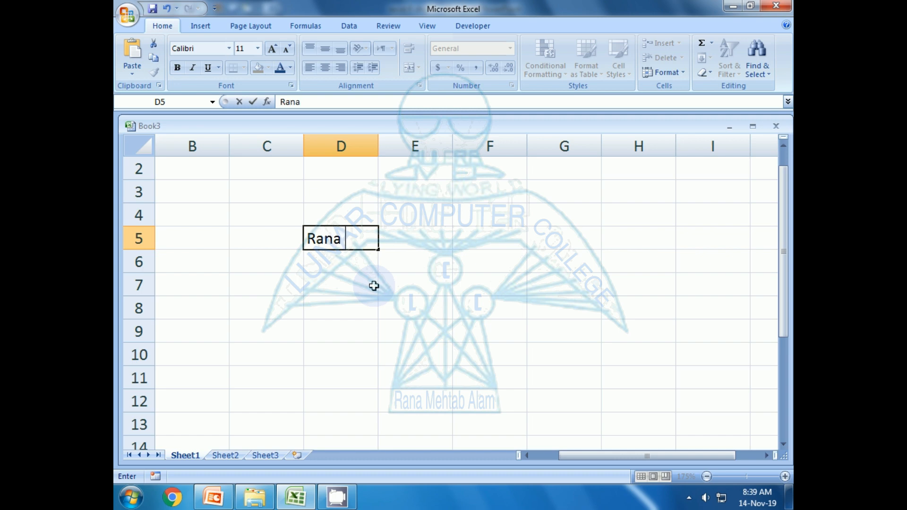
{"action": "key", "text": "BackSpace"}
{"action": "key", "text": "Return"}
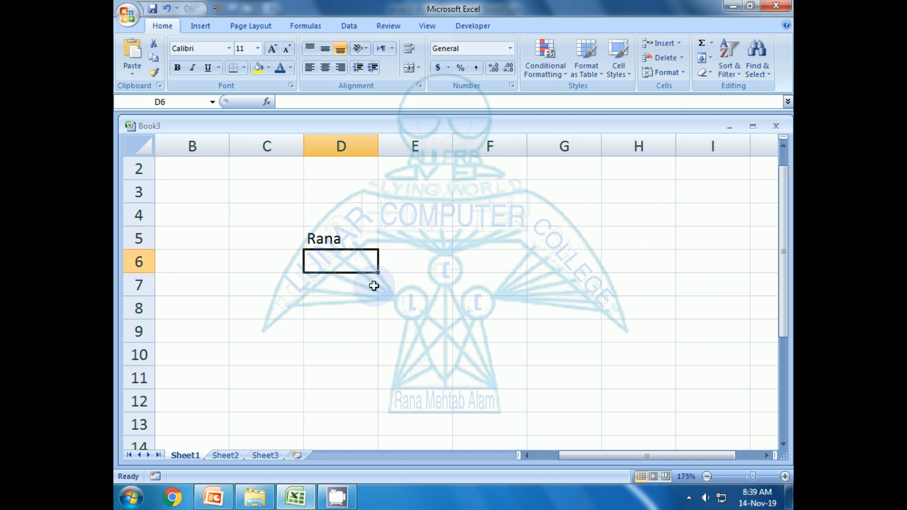
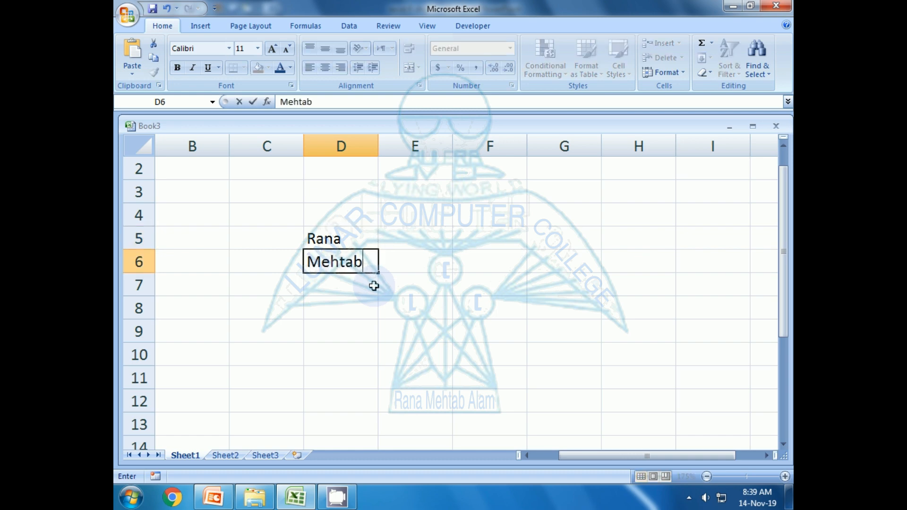
Enter the middle and last name parts in D6 and D7.
{"action": "key", "text": "Return"}
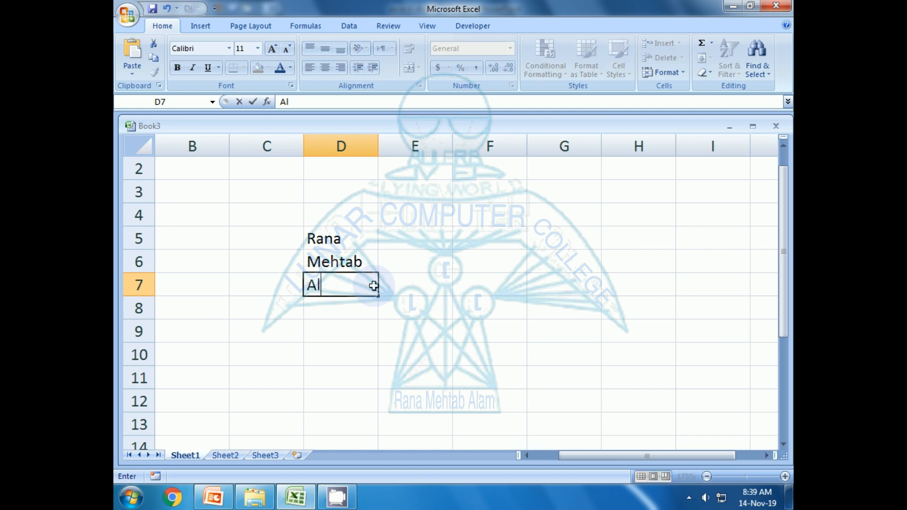
{"action": "key", "text": "Return"}
{"action": "left_click", "coordinate": [373, 286]}
{"action": "key", "text": "Up"}
{"action": "key", "text": "Up"}
{"action": "key", "text": "Down"}
{"action": "key", "text": "Down"}
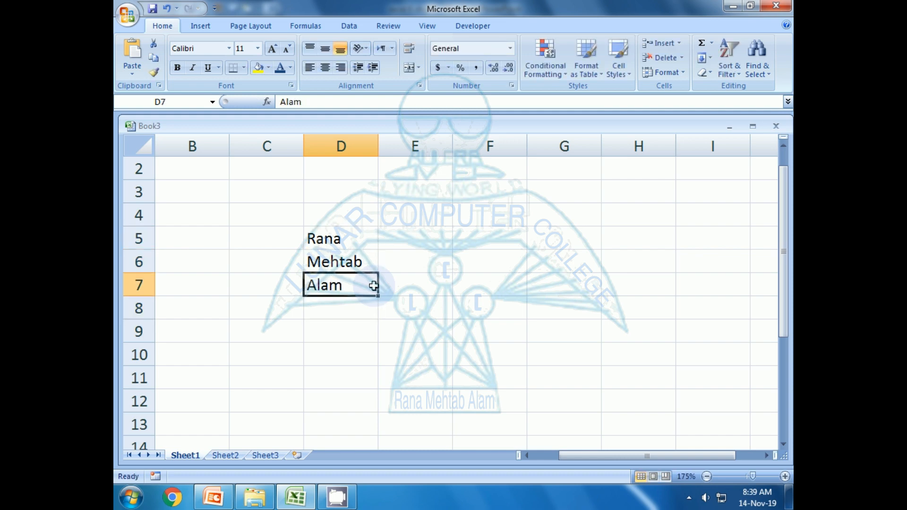
{"action": "key", "text": "Up"}
{"action": "key", "text": "Up"}
{"action": "key", "text": "Right"}
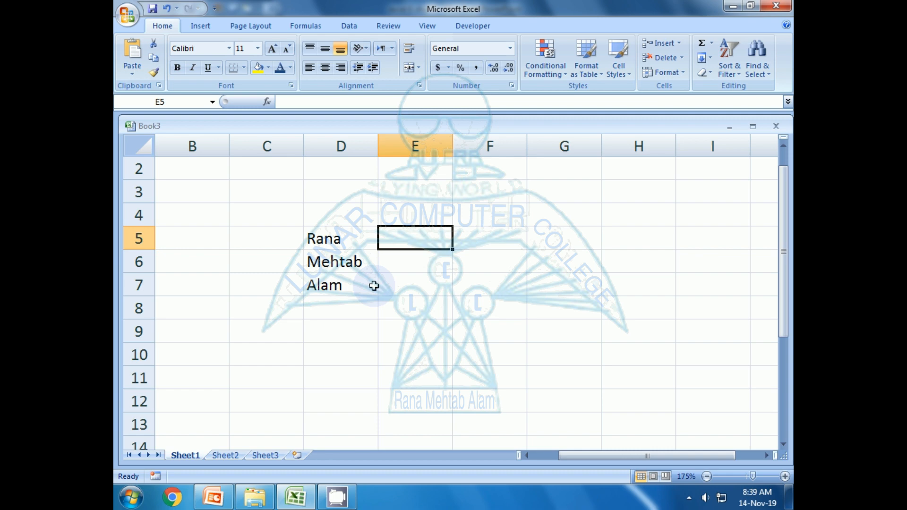
Enter the person's three name parts on separate lines inside cell E5 using Alt+Enter.
{"action": "key", "text": "Down"}
{"action": "key", "text": "Left"}
{"action": "key", "text": "Up"}
{"action": "key", "text": "Down"}
{"action": "key", "text": "Down"}
{"action": "key", "text": "Up"}
{"action": "key", "text": "Up"}
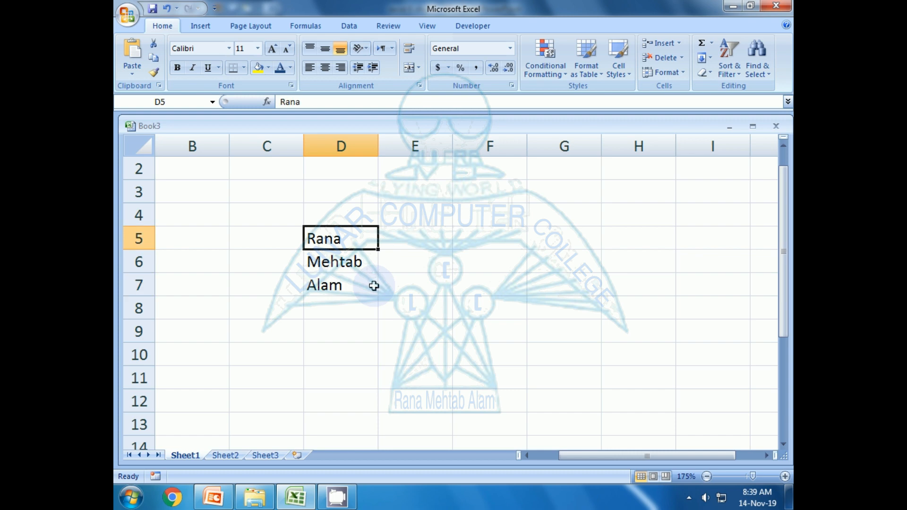
{"action": "key", "text": "Right"}
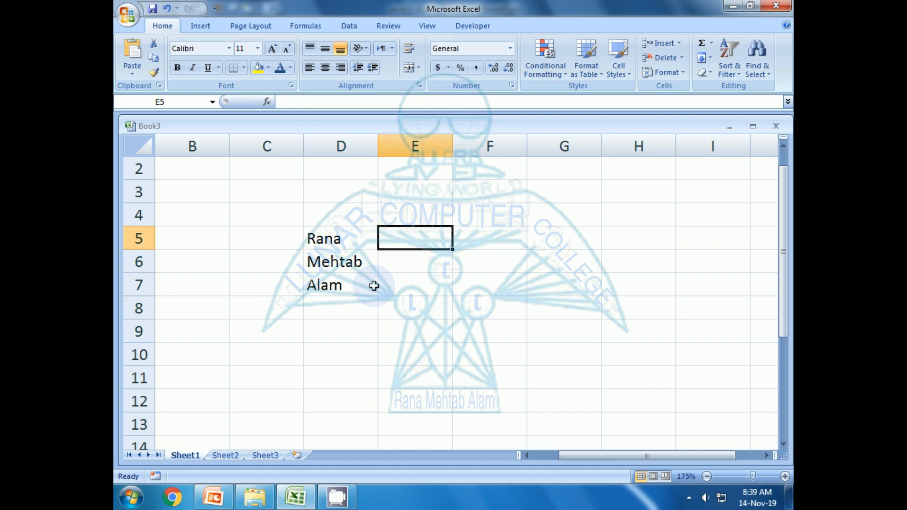
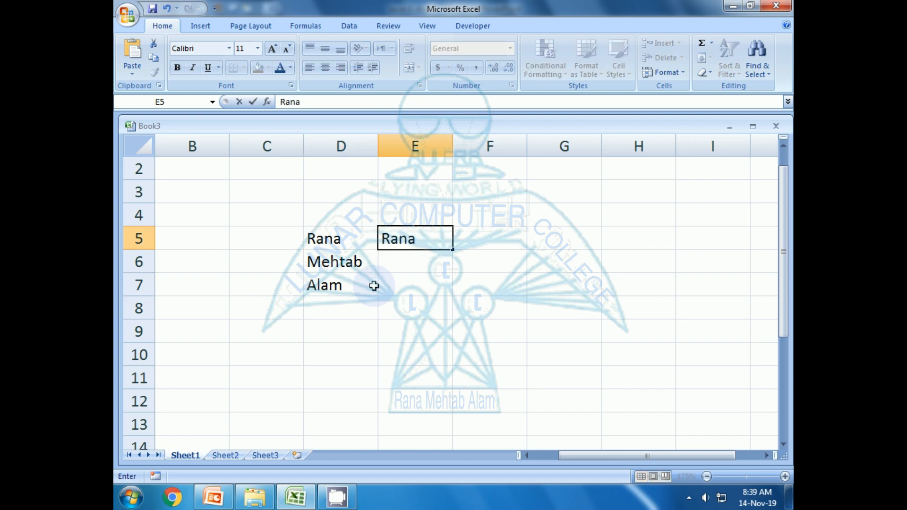
{"action": "key", "text": "alt+Return"}
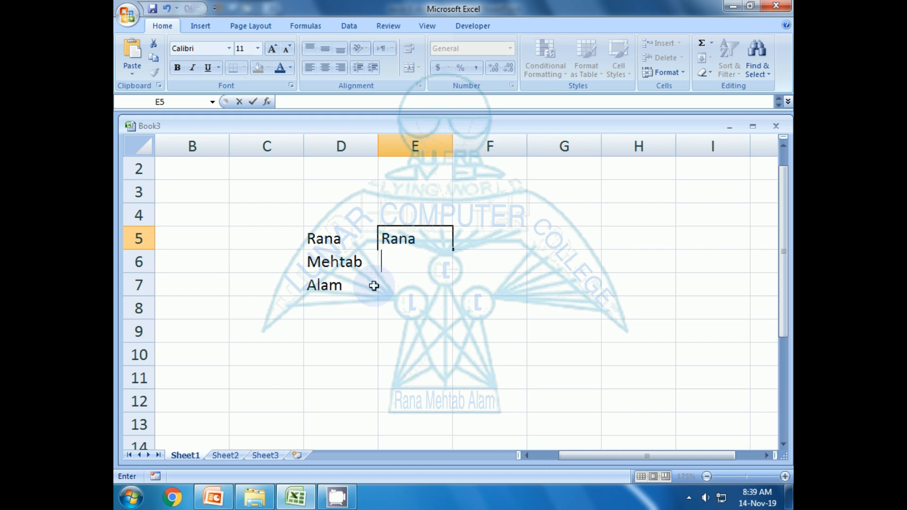
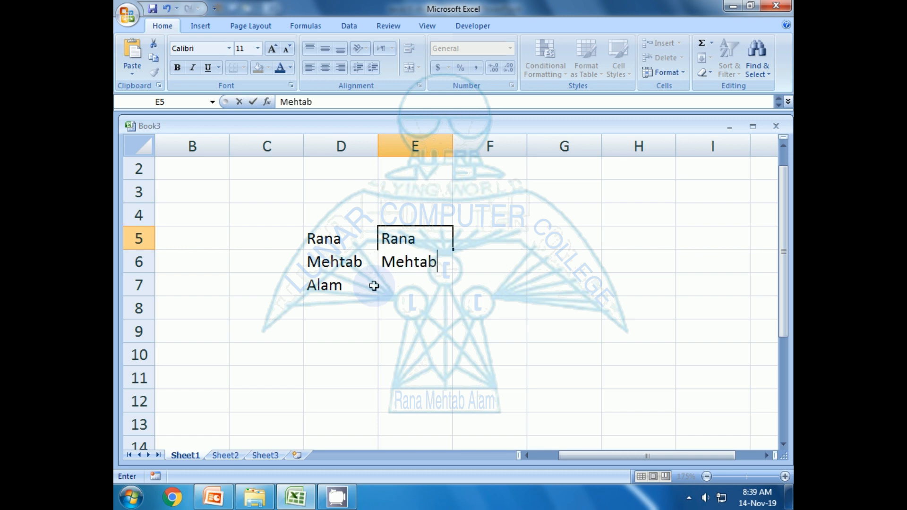
{"action": "key", "text": "alt+Return"}
{"action": "key", "text": "Return"}
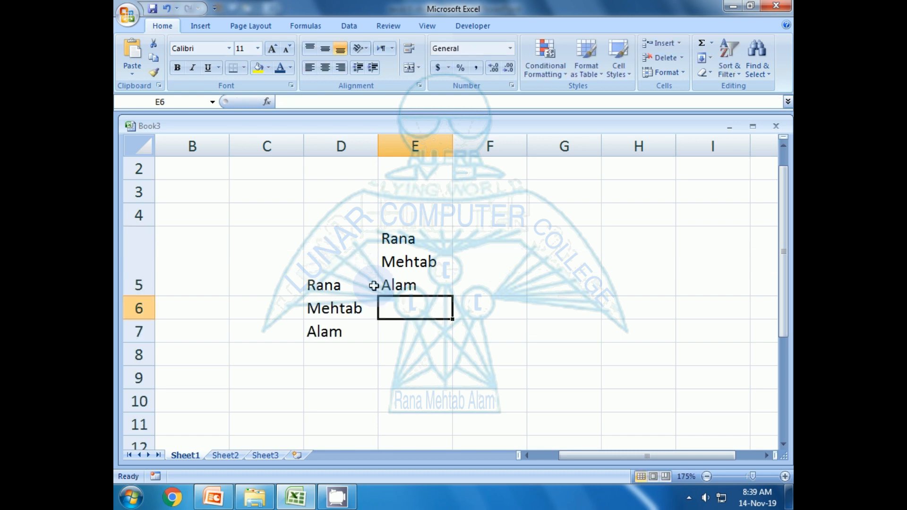
{"action": "key", "text": "Up"}
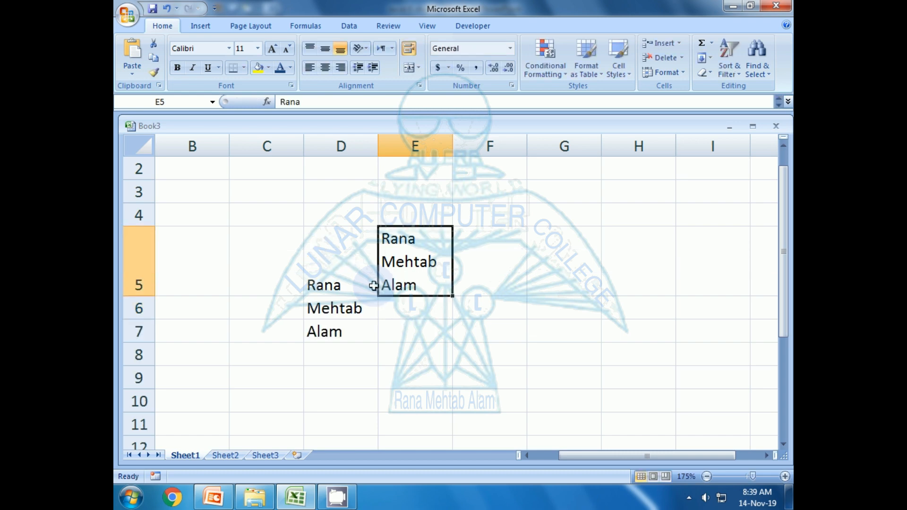
Label it 'Alt + Enter' in F5 and 'for Multi Text' in G5.
{"action": "key", "text": "Right"}
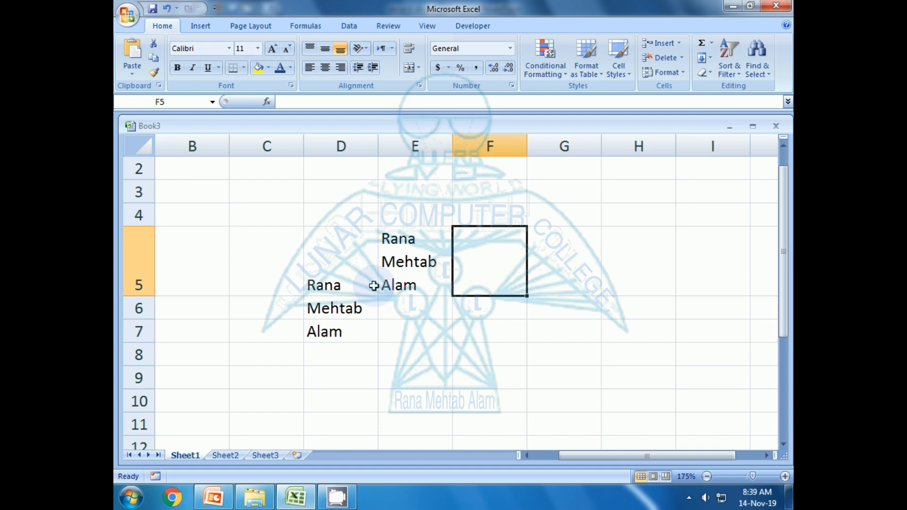
{"action": "type", "text": "A"}
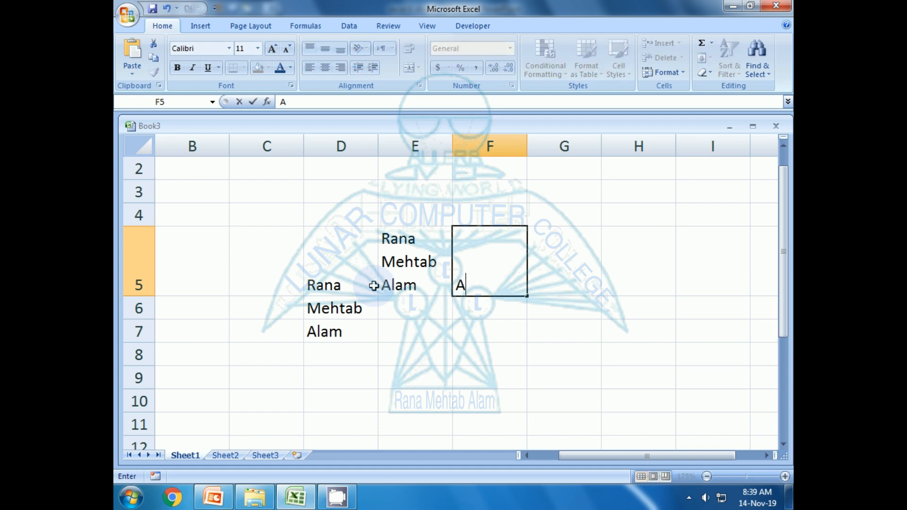
{"action": "type", "text": "lt + Enter"}
{"action": "key", "text": "Return"}
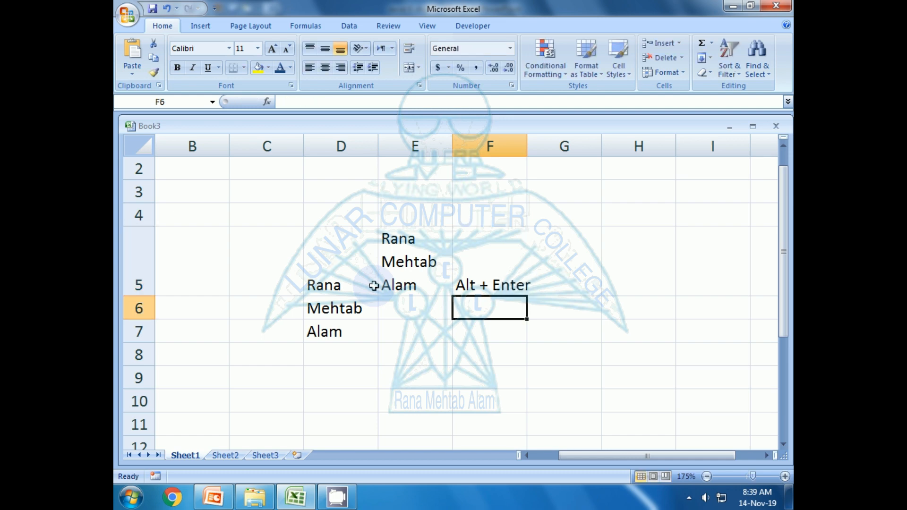
{"action": "key", "text": "Up"}
{"action": "key", "text": "Right"}
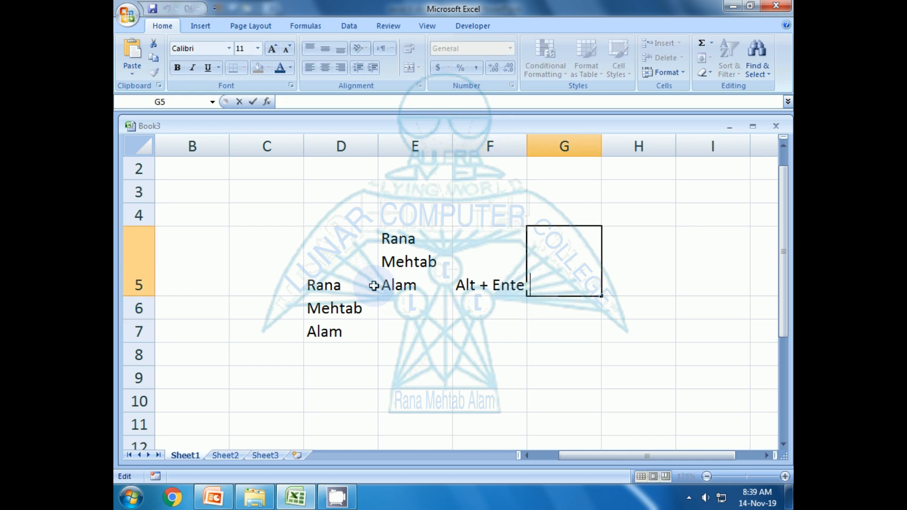
{"action": "type", "text": "for Multi"}
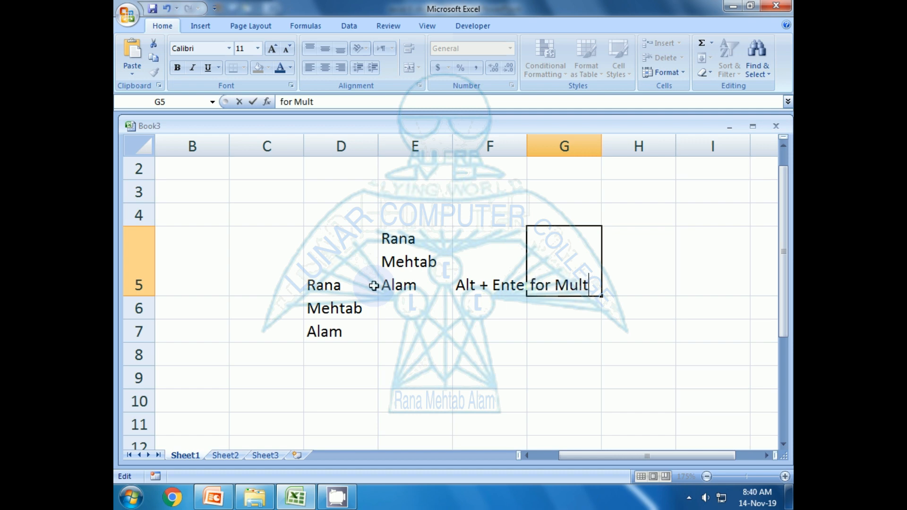
{"action": "type", "text": "Text"}
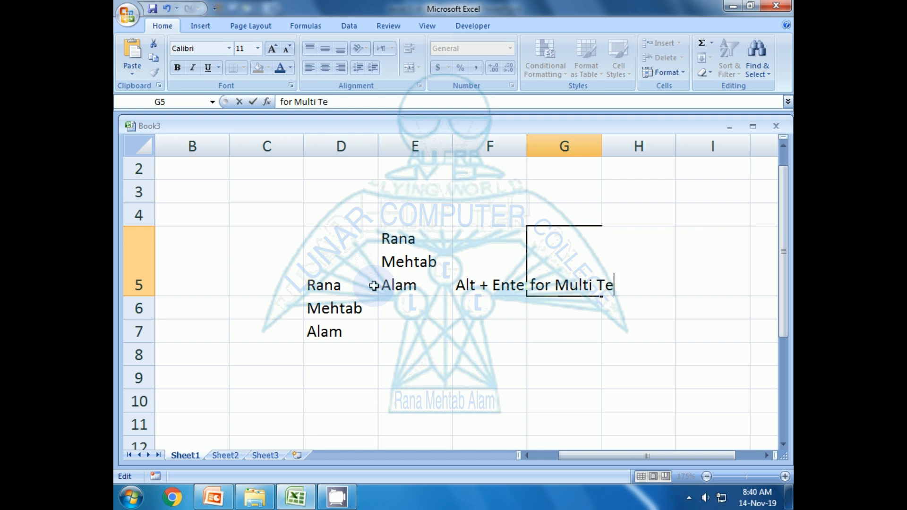
{"action": "key", "text": "Return"}
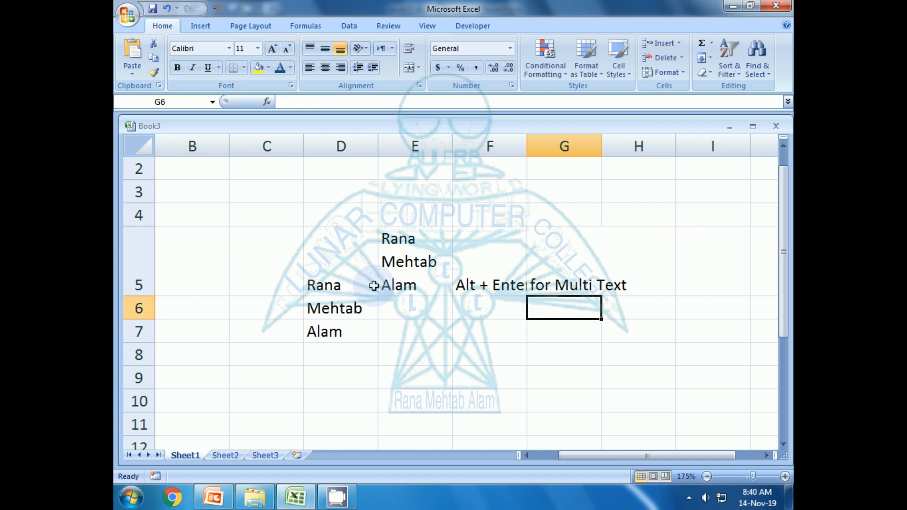
{"action": "key", "text": "Left"}
{"action": "key", "text": "Up"}
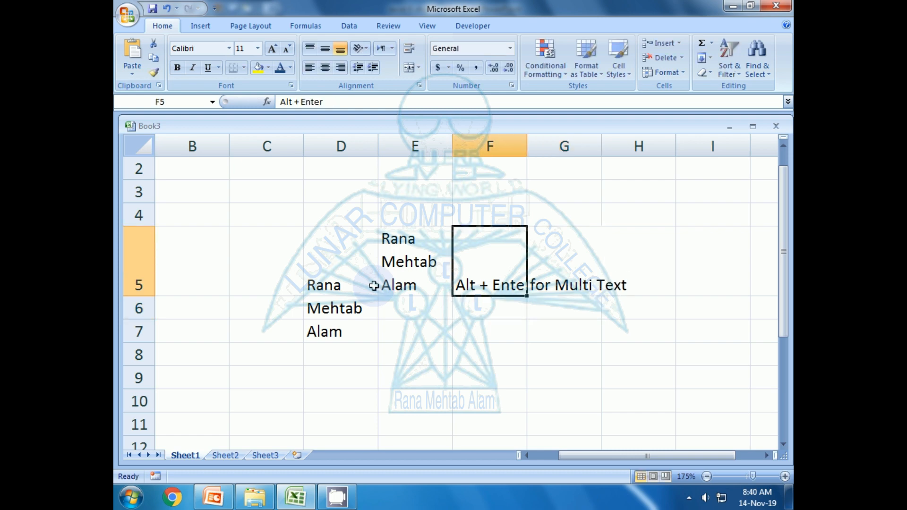
Widen column F so the 'Alt + Enter' label fits.
{"action": "left_click", "coordinate": [536, 354]}
{"action": "left_click", "coordinate": [518, 233]}
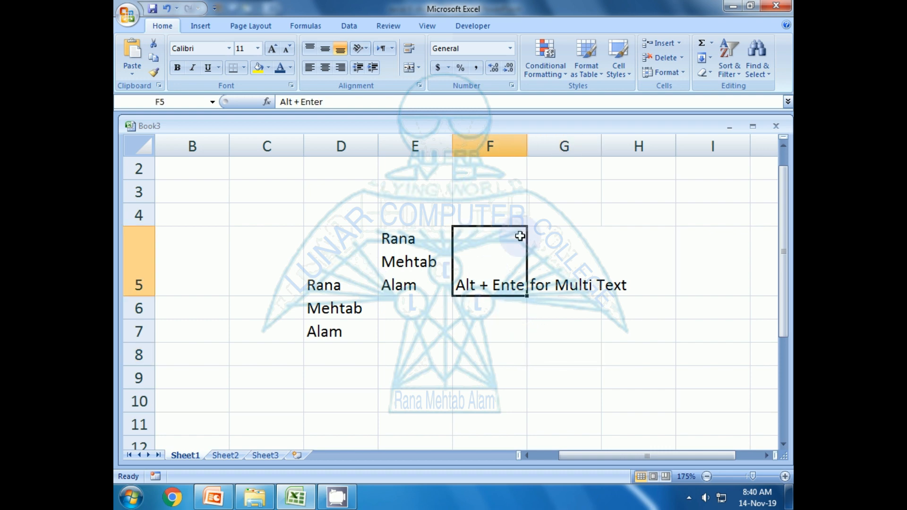
{"action": "left_click_drag", "start_coordinate": [527, 144], "coordinate": [539, 144]}
{"action": "left_click", "coordinate": [508, 332]}
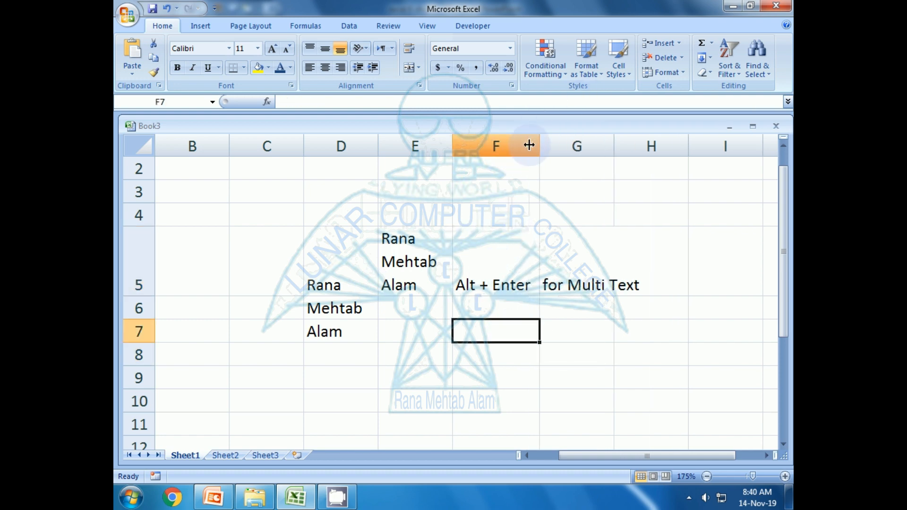
{"action": "left_click", "coordinate": [516, 345]}
{"action": "left_click", "coordinate": [493, 289]}
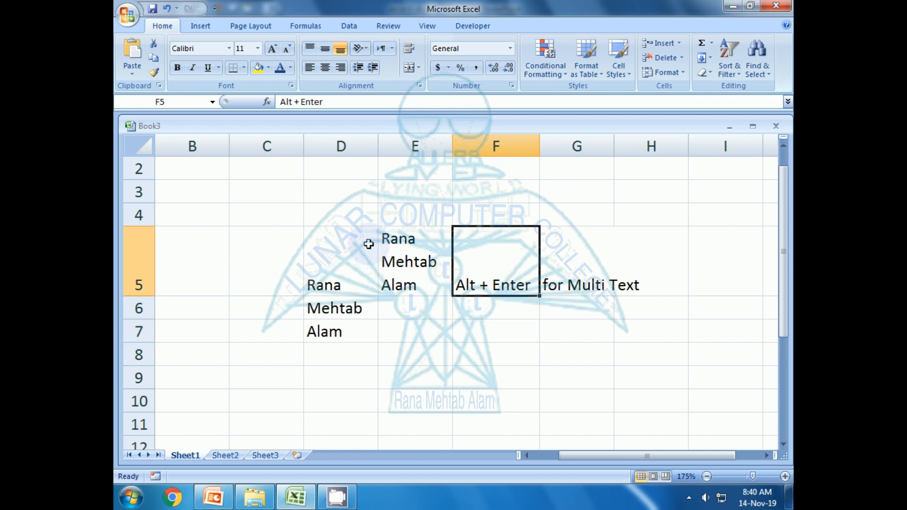
{"action": "left_click", "coordinate": [393, 256]}
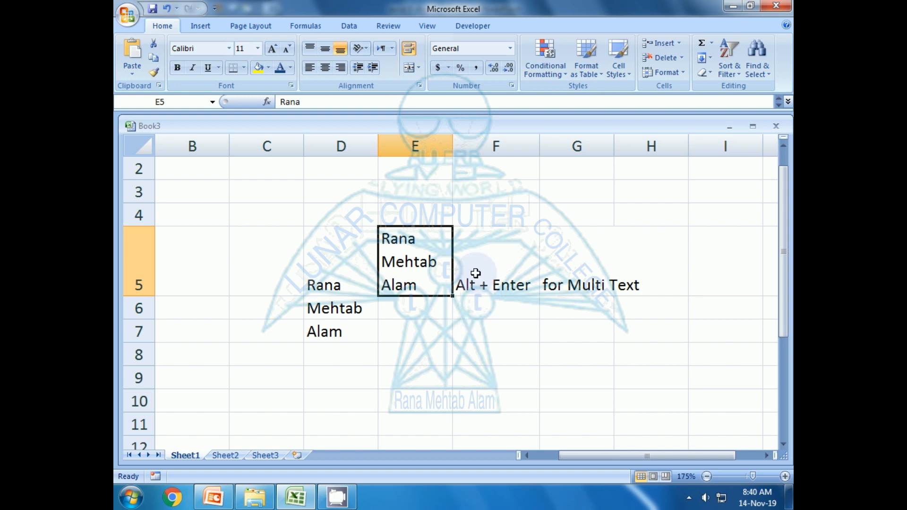
{"action": "left_click", "coordinate": [392, 309]}
{"action": "left_click", "coordinate": [403, 363]}
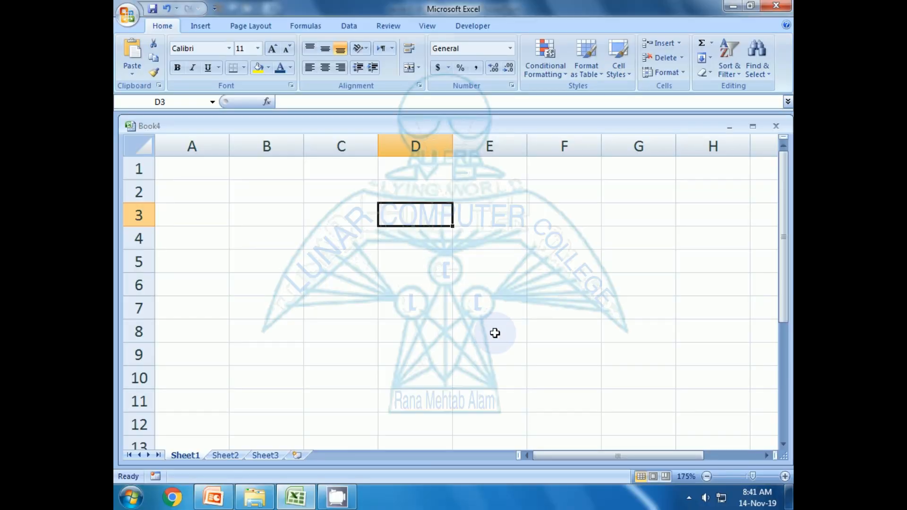
Enter 45, 34, 45, 56, 45, 34, 45, 56, 34 down D2:D10.
{"action": "key", "text": "Up"}
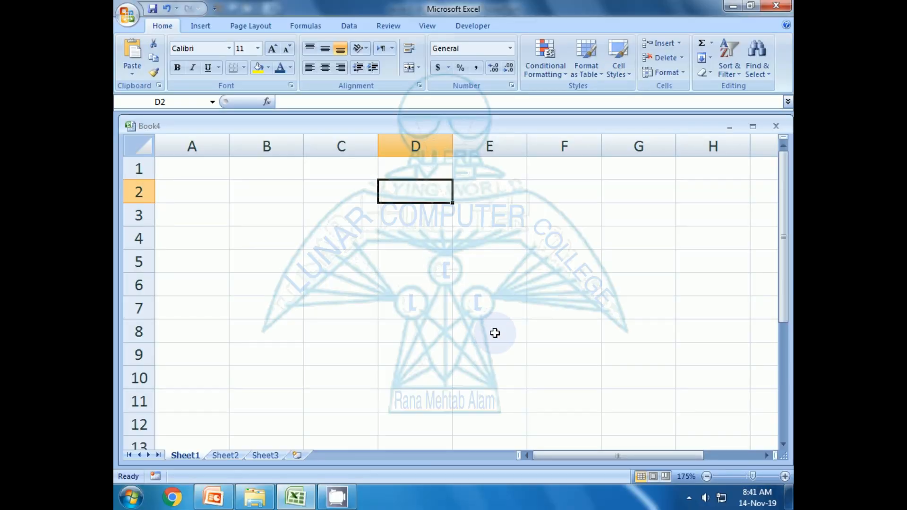
{"action": "type", "text": "45"}
{"action": "key", "text": "Return"}
{"action": "type", "text": "34"}
{"action": "key", "text": "Return"}
{"action": "type", "text": "45"}
{"action": "key", "text": "Return"}
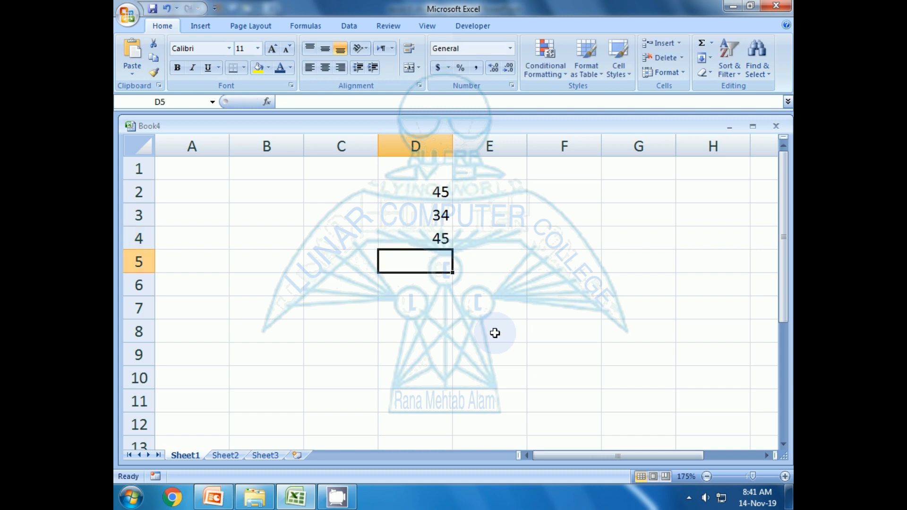
{"action": "type", "text": "56"}
{"action": "key", "text": "Return"}
{"action": "type", "text": "45"}
{"action": "key", "text": "Return"}
{"action": "type", "text": "34"}
{"action": "key", "text": "Return"}
{"action": "type", "text": "45"}
{"action": "key", "text": "Return"}
{"action": "type", "text": "56"}
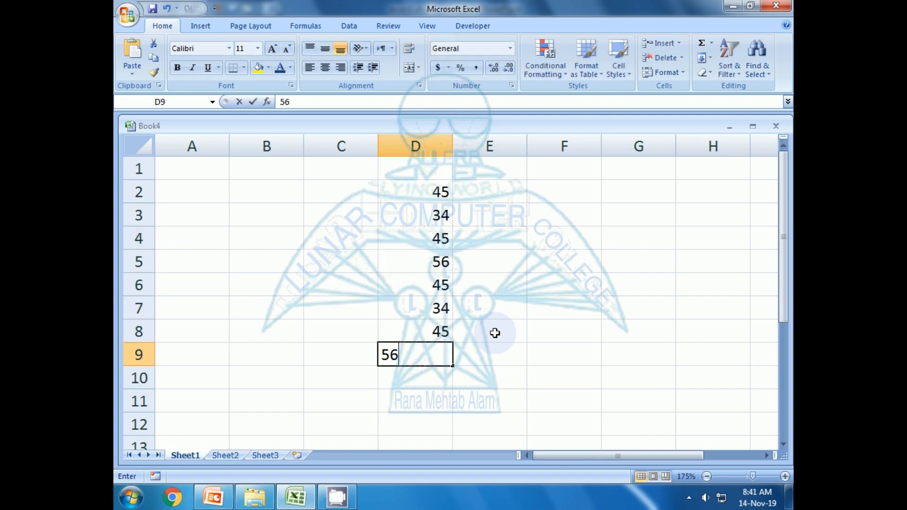
{"action": "key", "text": "Return"}
{"action": "type", "text": "34"}
{"action": "key", "text": "Return"}
Total D2:D10 into D11 with Alt+=, giving 394.
{"action": "key", "text": "Up"}
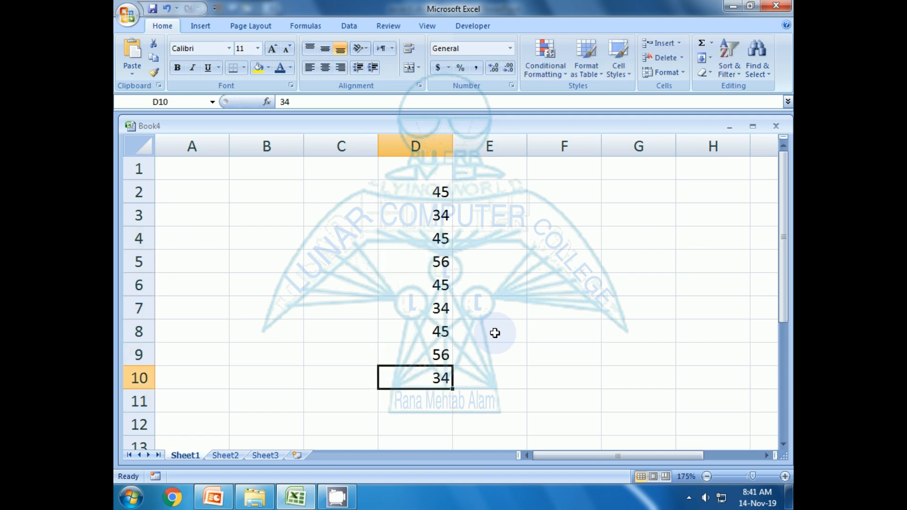
{"action": "key", "text": "Down"}
{"action": "key", "text": "Up"}
{"action": "key", "text": "Down"}
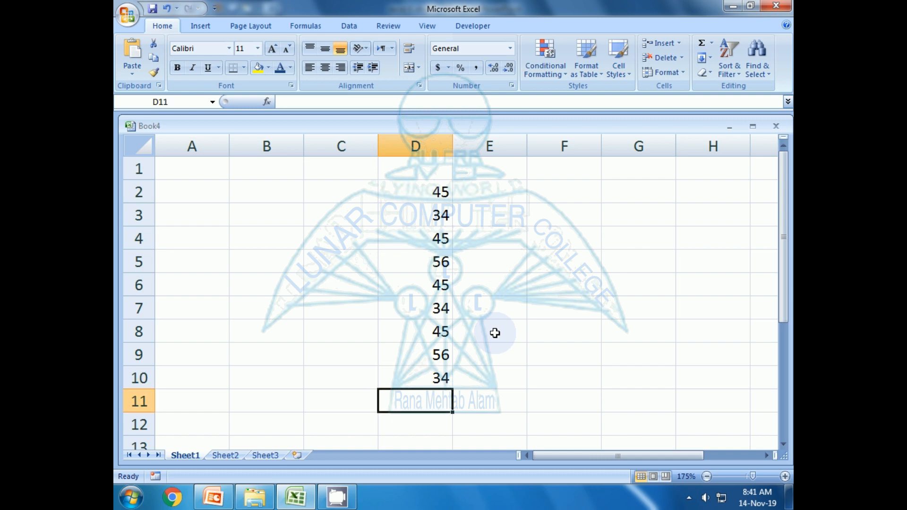
{"action": "key", "text": "Up"}
{"action": "key", "text": "Down"}
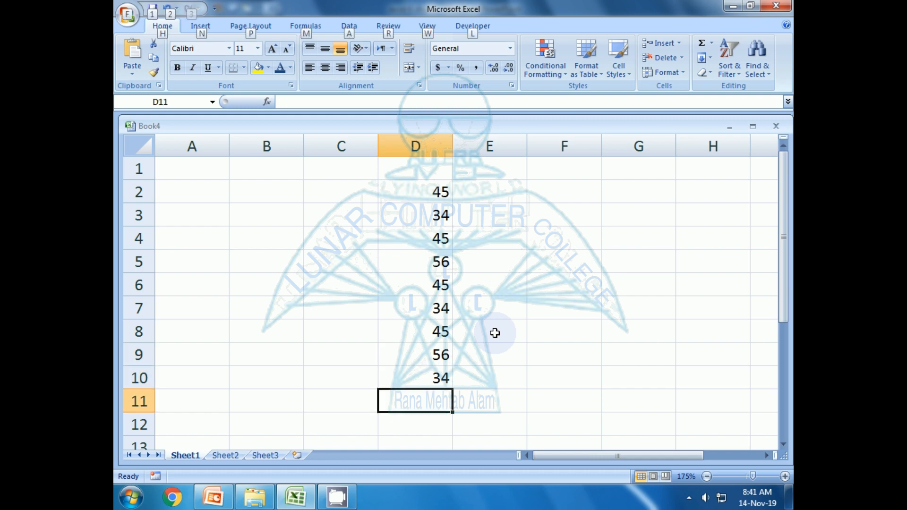
{"action": "key", "text": "alt+equal"}
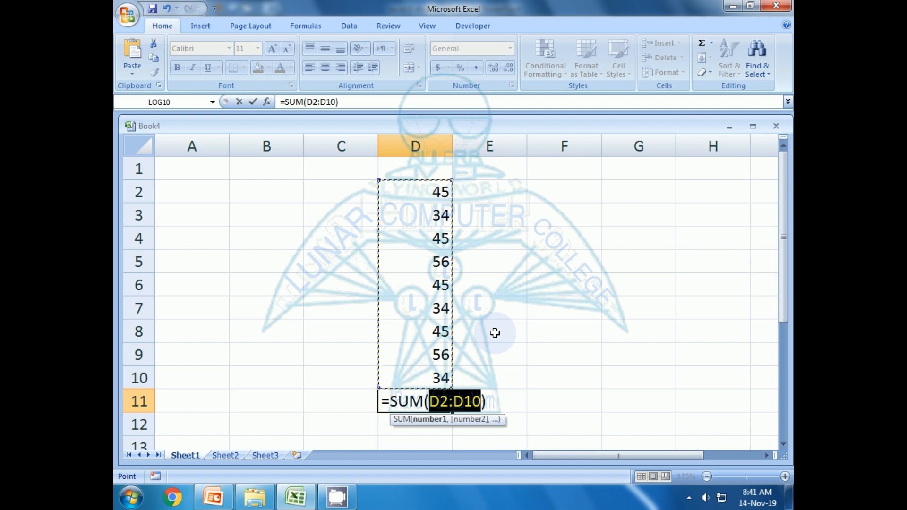
{"action": "key", "text": "Return"}
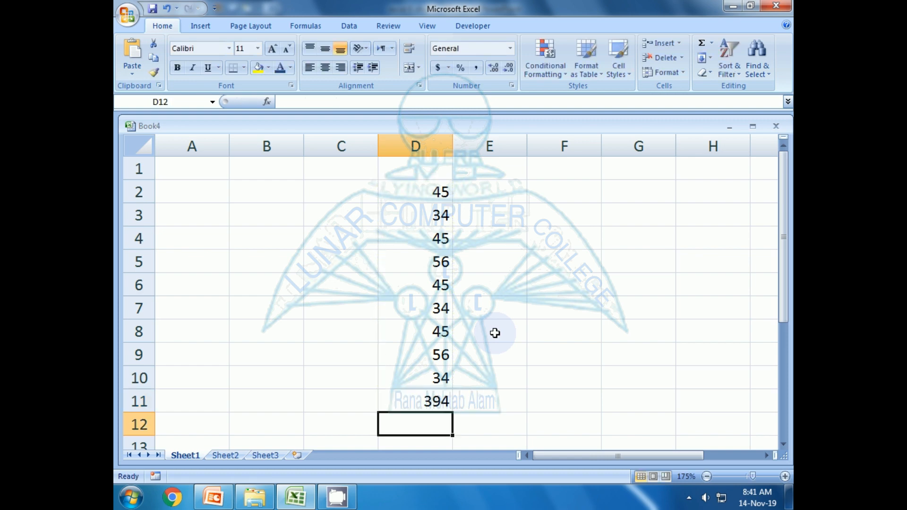
{"action": "key", "text": "Return"}
Label the total 'Alt + =' in E11.
{"action": "key", "text": "Up"}
{"action": "key", "text": "Up"}
{"action": "key", "text": "Up"}
{"action": "key", "text": "Up"}
{"action": "key", "text": "Up"}
{"action": "key", "text": "Up"}
{"action": "key", "text": "Up"}
{"action": "key", "text": "Up"}
{"action": "key", "text": "Up"}
{"action": "key", "text": "Up"}
{"action": "key", "text": "Up"}
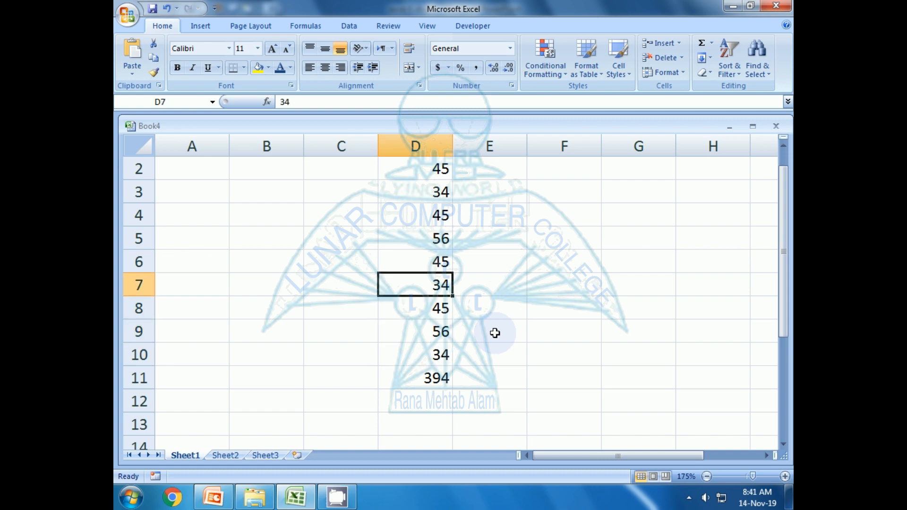
{"action": "key", "text": "Up"}
{"action": "key", "text": "Down"}
{"action": "key", "text": "Down"}
{"action": "key", "text": "Down"}
{"action": "key", "text": "Down"}
{"action": "key", "text": "Down"}
{"action": "key", "text": "Down"}
{"action": "key", "text": "Down"}
{"action": "key", "text": "Down"}
{"action": "key", "text": "Down"}
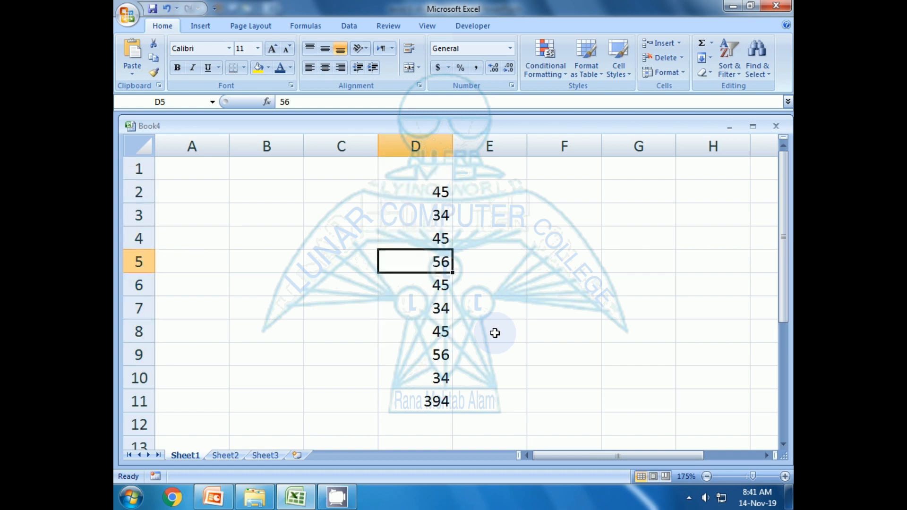
{"action": "key", "text": "Down"}
{"action": "key", "text": "Right"}
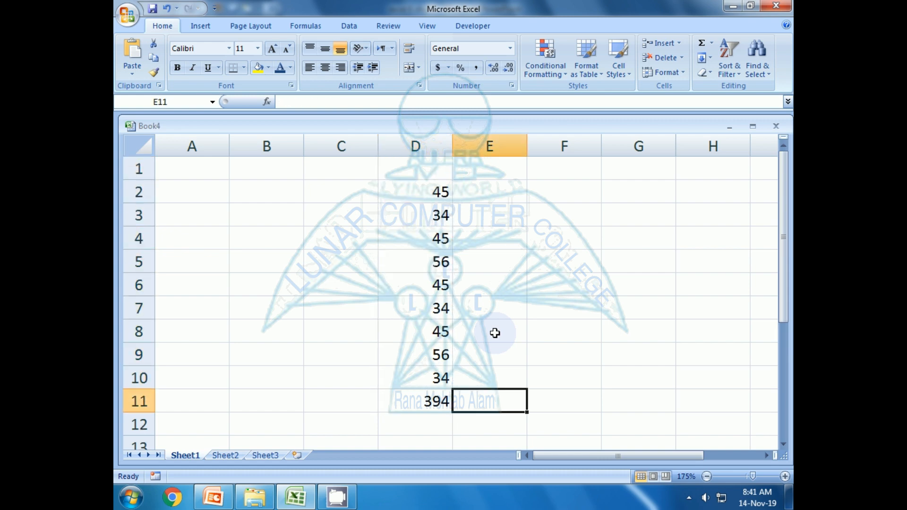
{"action": "type", "text": "Alt"}
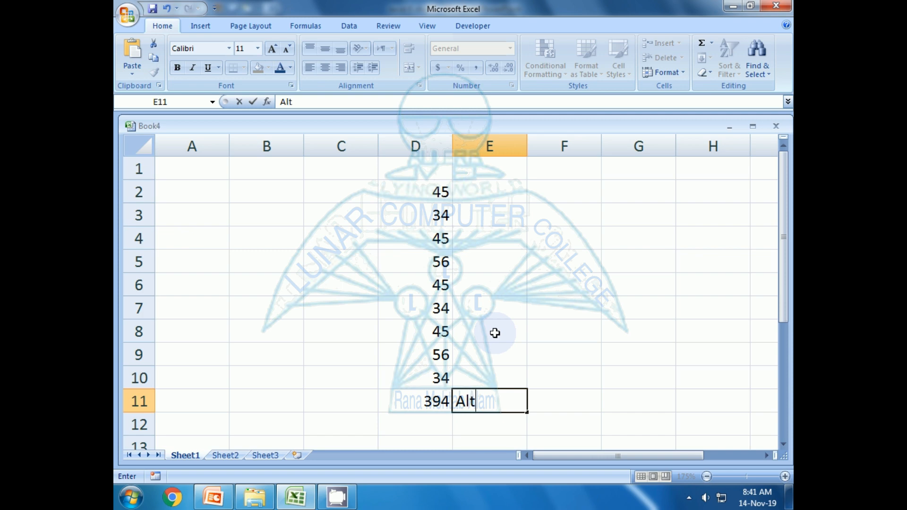
{"action": "type", "text": " + ="}
{"action": "key", "text": "Return"}
Extend the E11 label to read 'Alt + = for Auto sum'.
{"action": "key", "text": "Up"}
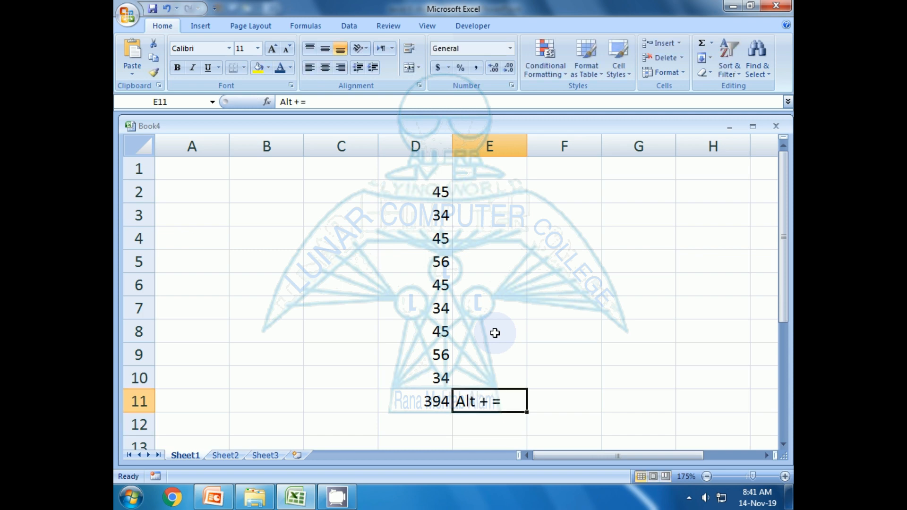
{"action": "type", "text": "fo"}
{"action": "key", "text": "BackSpace"}
{"action": "key", "text": "BackSpace"}
{"action": "key", "text": "Escape"}
{"action": "key", "text": "F2"}
{"action": "type", "text": "for"}
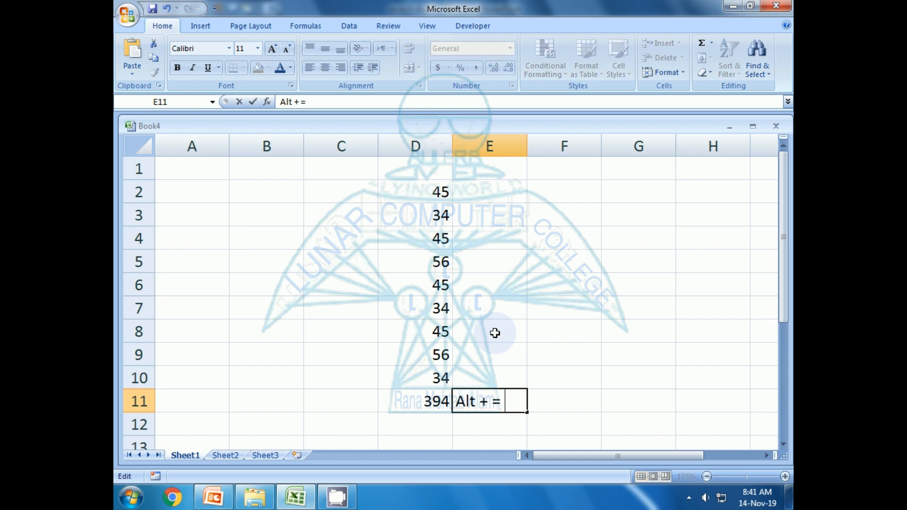
{"action": "type", "text": " Auto "}
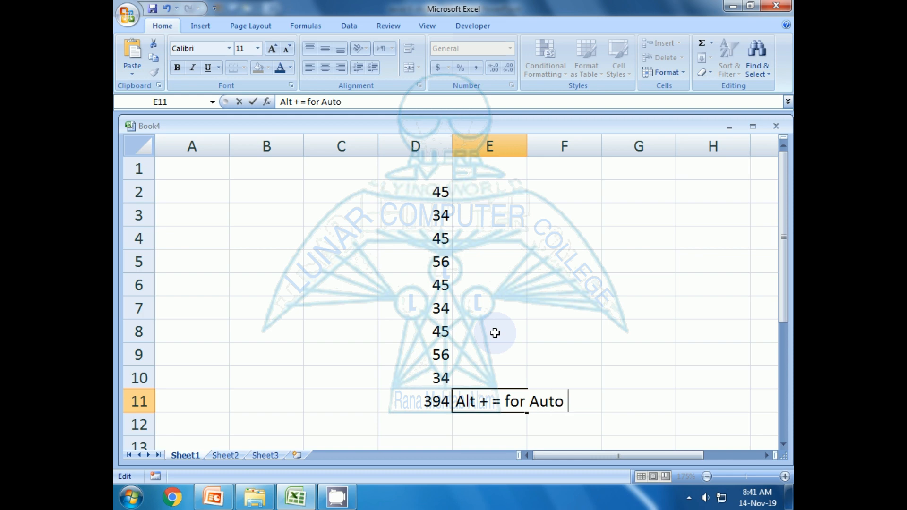
{"action": "type", "text": "sum"}
{"action": "key", "text": "Return"}
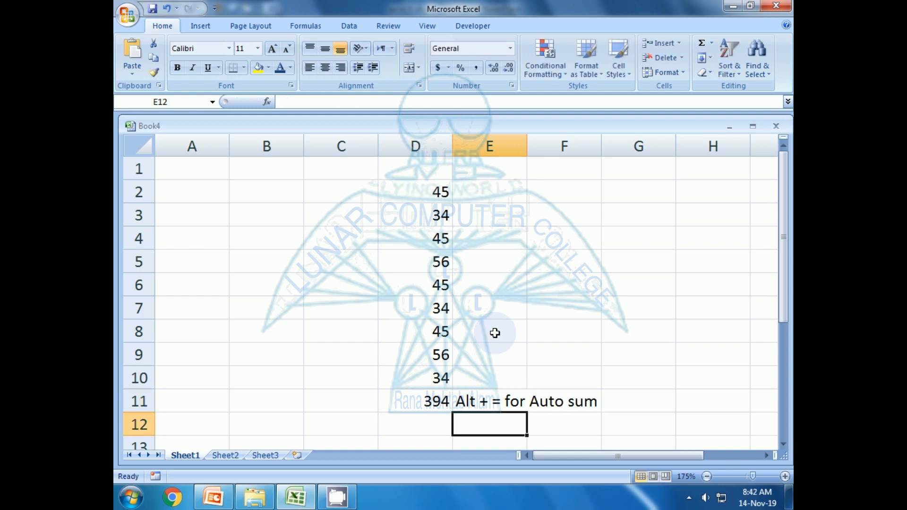
{"action": "key", "text": "Up"}
Fill C2:C9 with alternating 56 and 45 values.
{"action": "key", "text": "Left"}
{"action": "key", "text": "Left"}
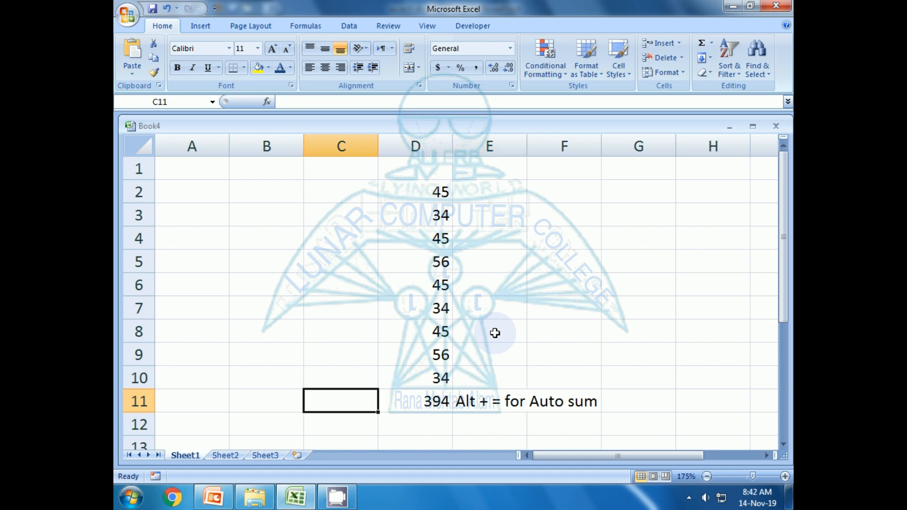
{"action": "key", "text": "Up"}
{"action": "key", "text": "Up"}
{"action": "key", "text": "Up"}
{"action": "key", "text": "Up"}
{"action": "key", "text": "Up"}
{"action": "key", "text": "Up"}
{"action": "key", "text": "Up"}
{"action": "key", "text": "Up"}
{"action": "key", "text": "Up"}
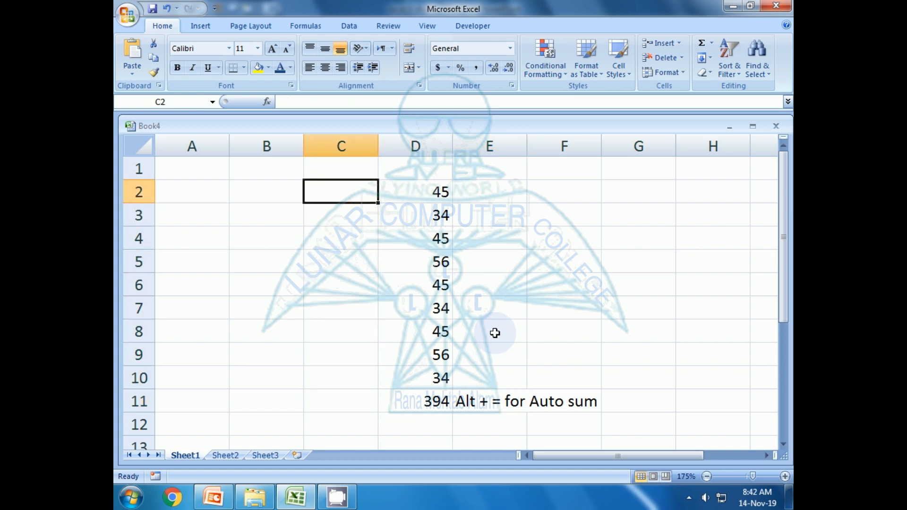
{"action": "type", "text": "56 45 56 45 56 45"}
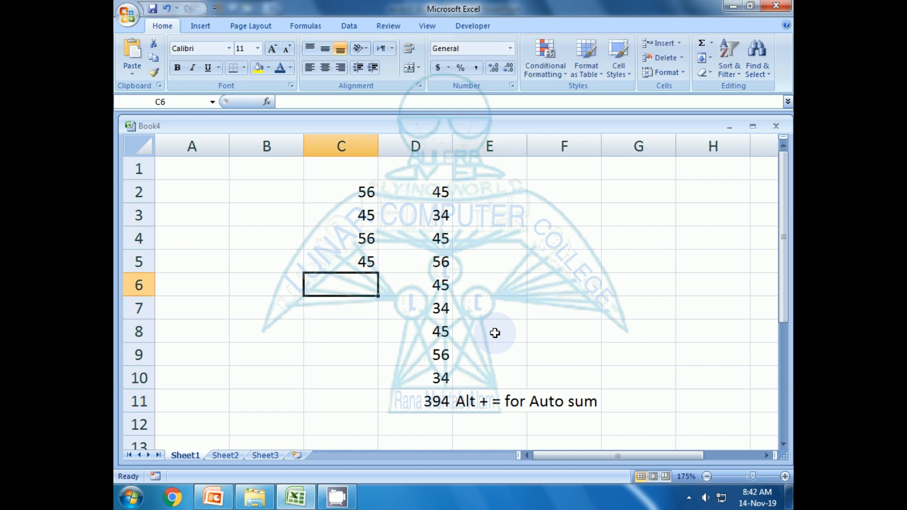
{"action": "key", "text": "Return"}
{"action": "type", "text": "56"}
{"action": "key", "text": "Return"}
{"action": "type", "text": "45"}
{"action": "key", "text": "Return"}
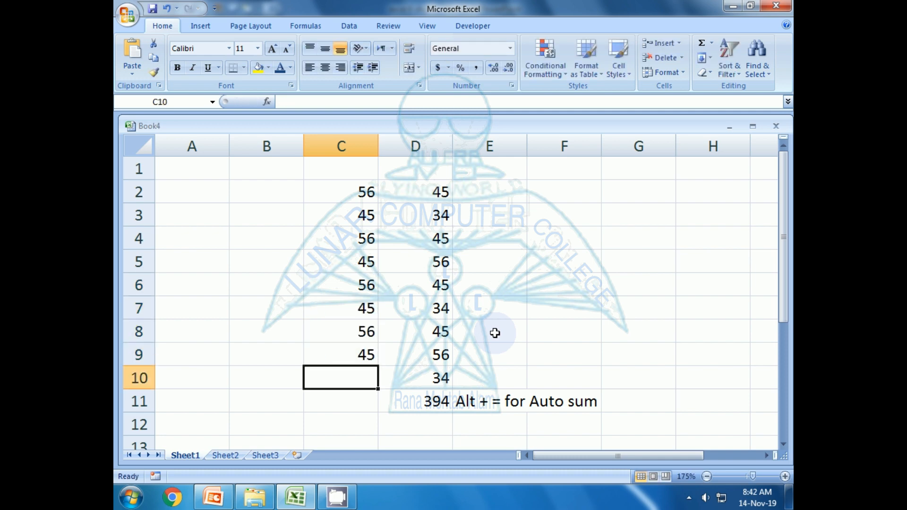
Total C2:C9 into C10 with Alt+= (404) and inspect the formula with F2.
{"action": "key", "text": "alt+equal"}
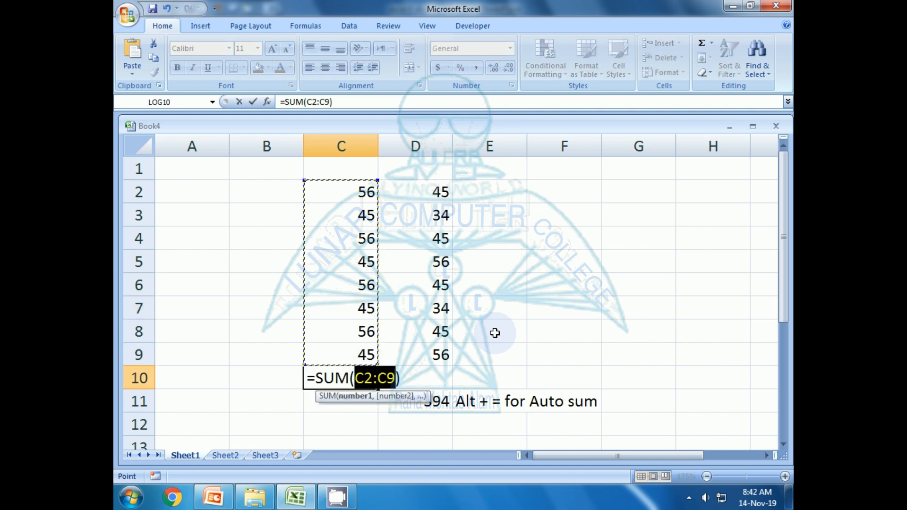
{"action": "key", "text": "Return"}
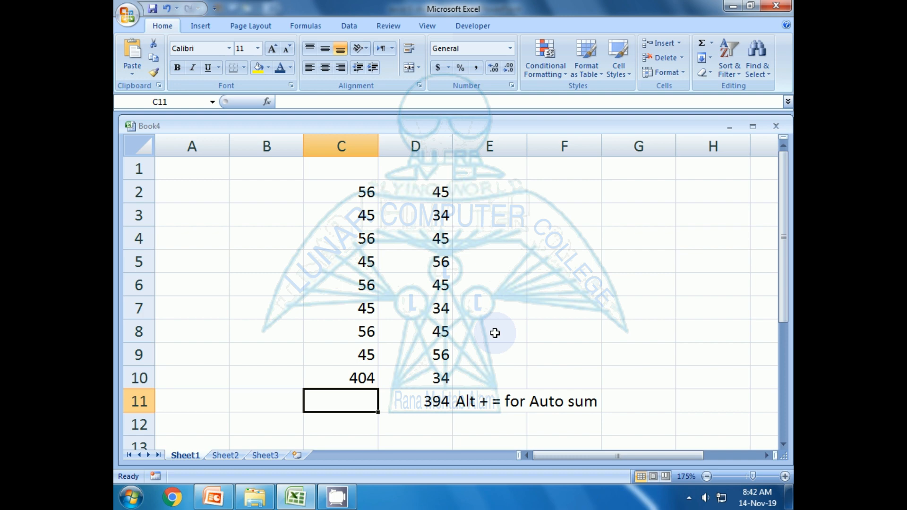
{"action": "key", "text": "Up"}
{"action": "key", "text": "F2"}
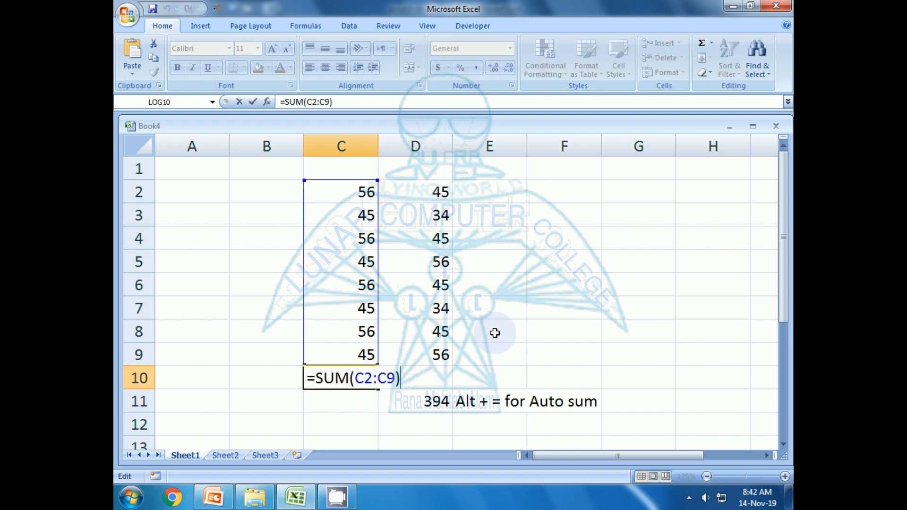
{"action": "key", "text": "Return"}
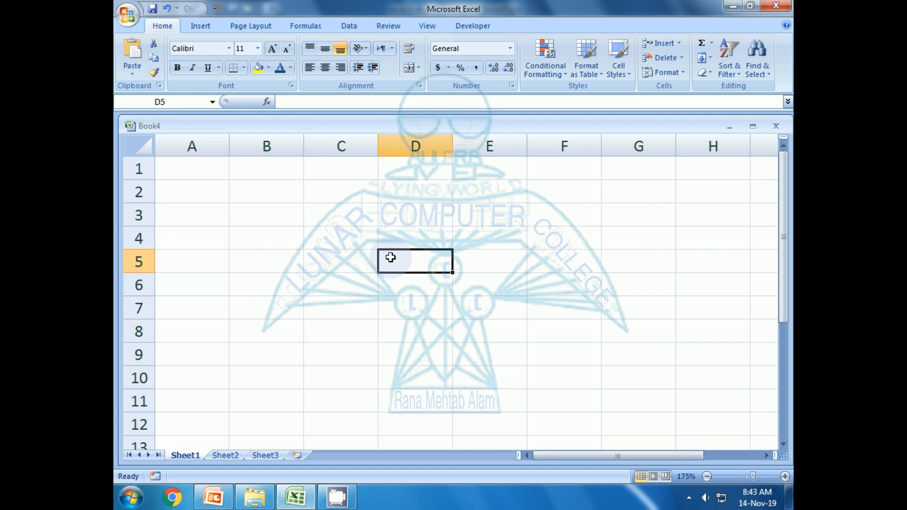
{"action": "key", "text": "Up"}
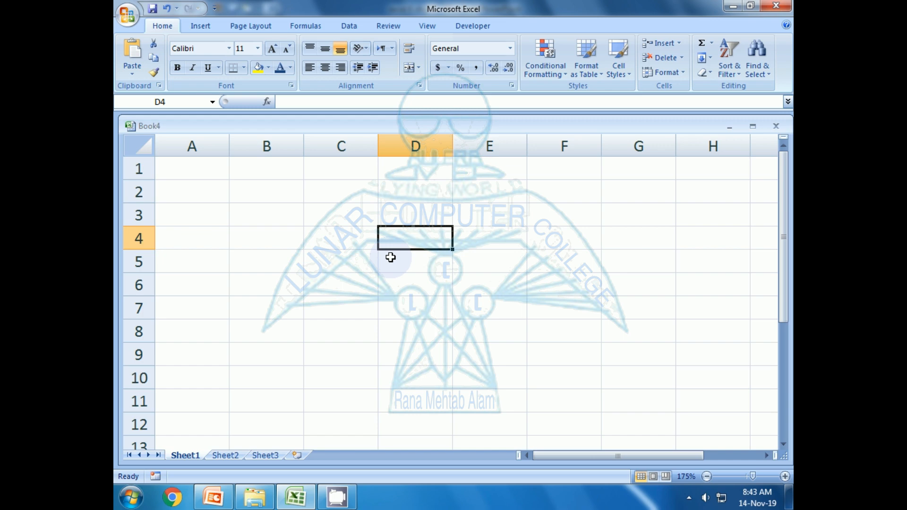
{"action": "key", "text": "ctrl+semicolon"}
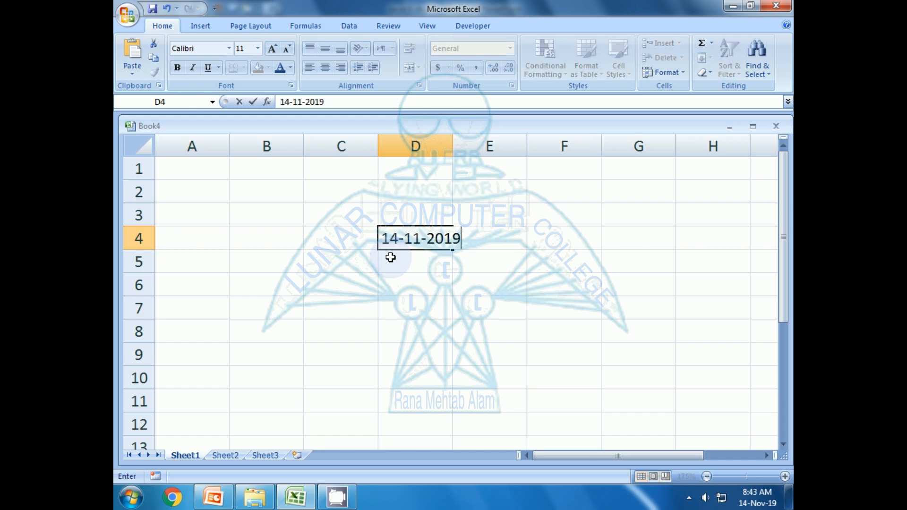
{"action": "key", "text": "Return"}
{"action": "key", "text": "Up"}
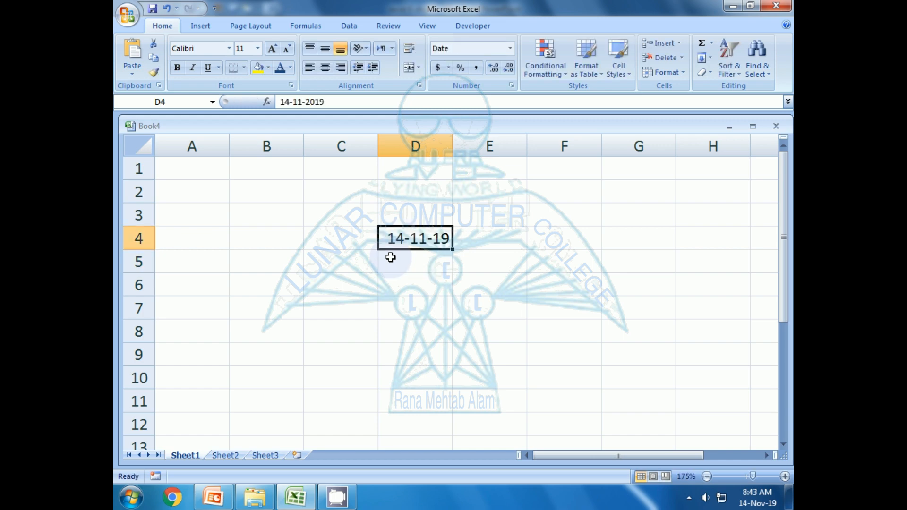
{"action": "key", "text": "Left"}
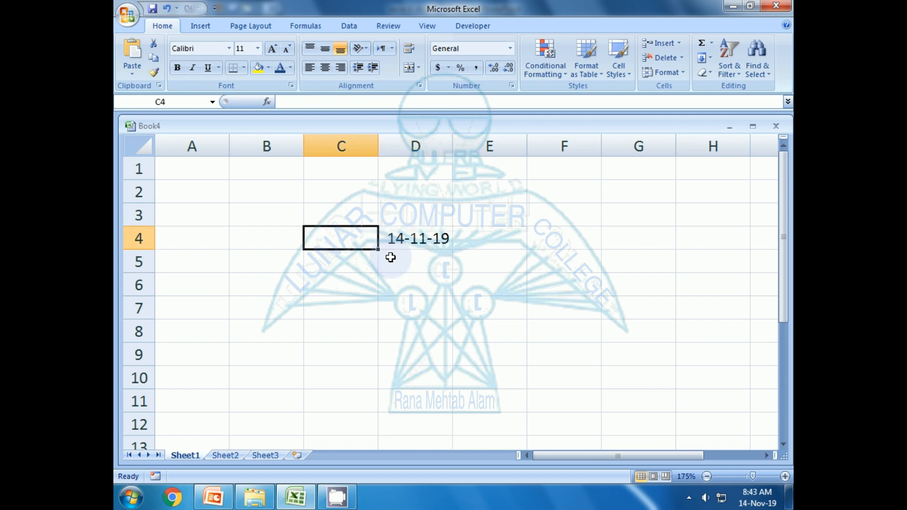
{"action": "type", "text": "Ctrl "}
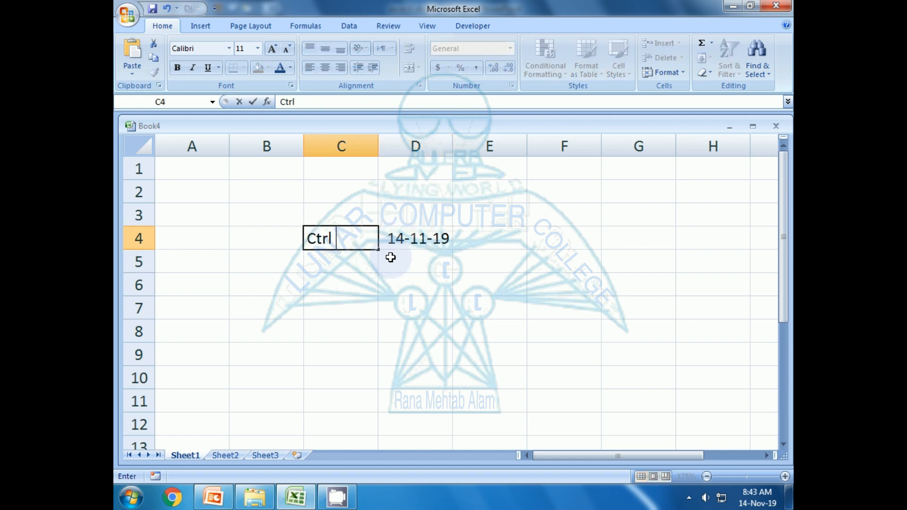
{"action": "type", "text": "+ ;"}
{"action": "key", "text": "Return"}
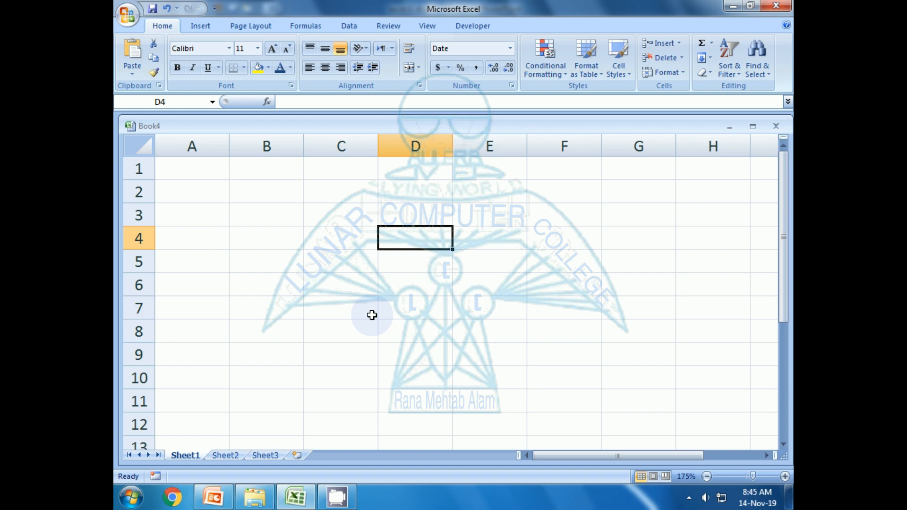
Insert the current time 8:45 AM into D4 and label C4 'Ctrl + :'.
{"action": "key", "text": "ctrl+shift+semicolon"}
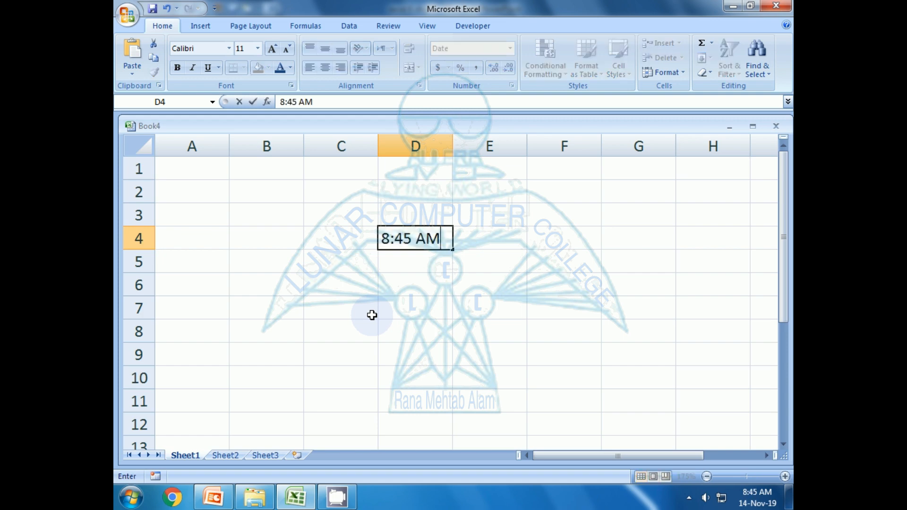
{"action": "key", "text": "Return"}
{"action": "key", "text": "Up"}
{"action": "key", "text": "Left"}
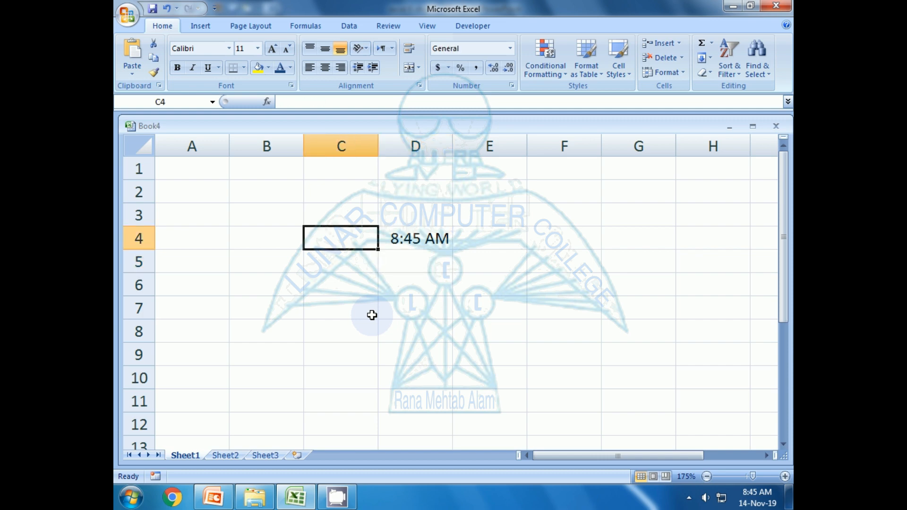
{"action": "type", "text": "Ctrl"}
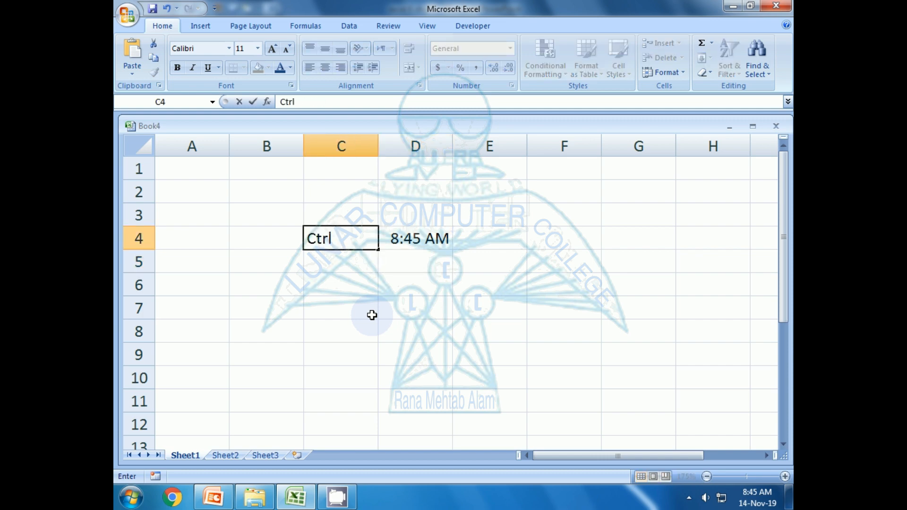
{"action": "type", "text": " + :"}
{"action": "key", "text": "Return"}
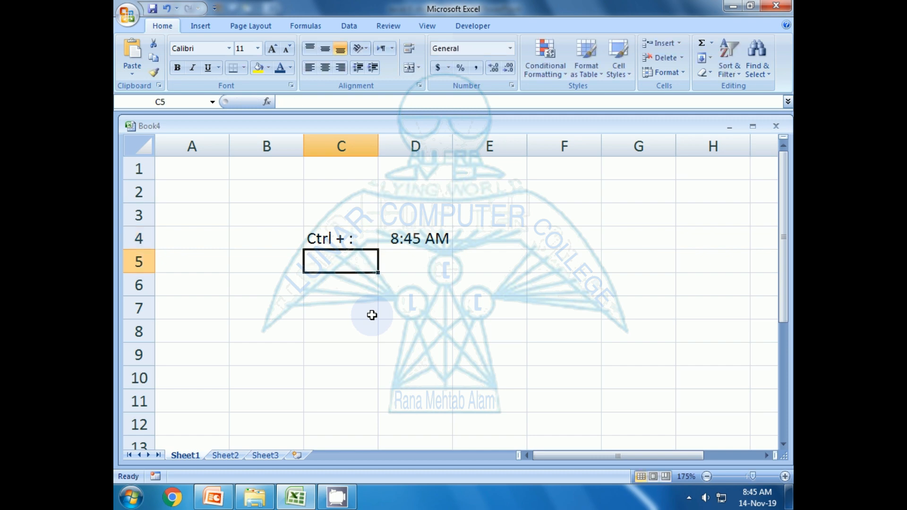